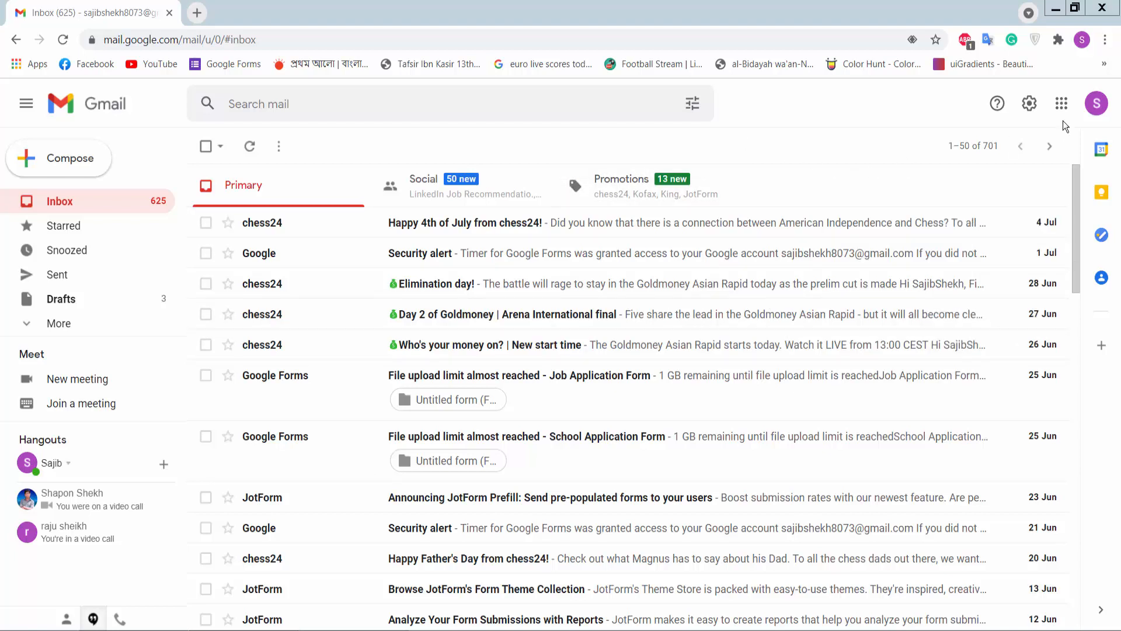
# Step: Open Google Forms from the Gmail inbox, close the Gmail tab, and start a new blank form
pyautogui.click(1060, 105)
pyautogui.scroll(-1, 985, 299)
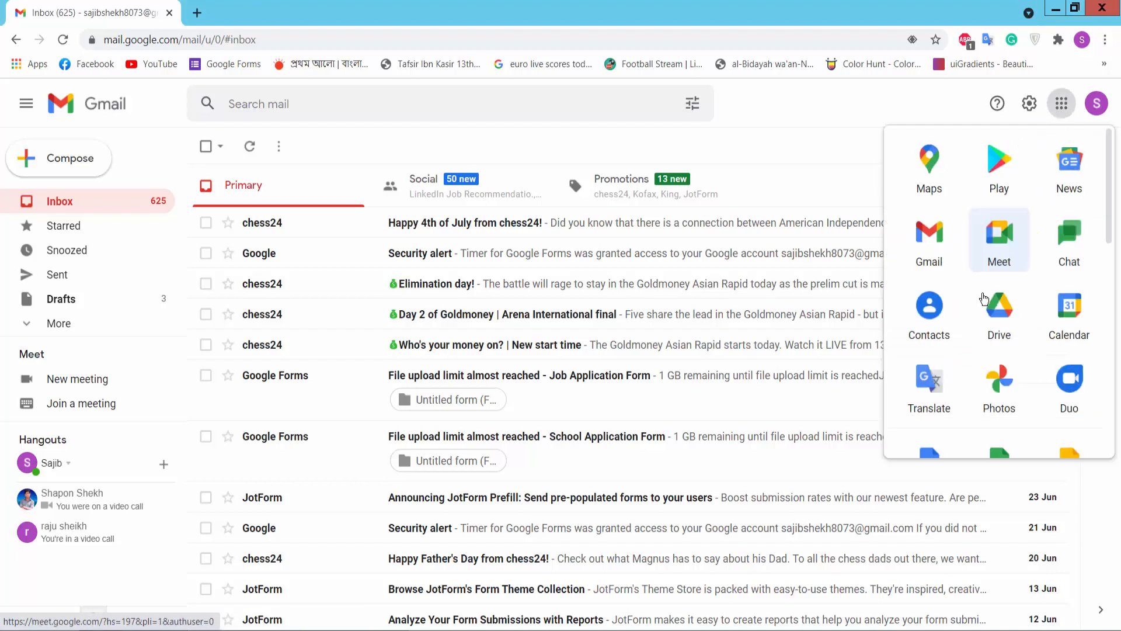
pyautogui.scroll(-10, 984, 299)
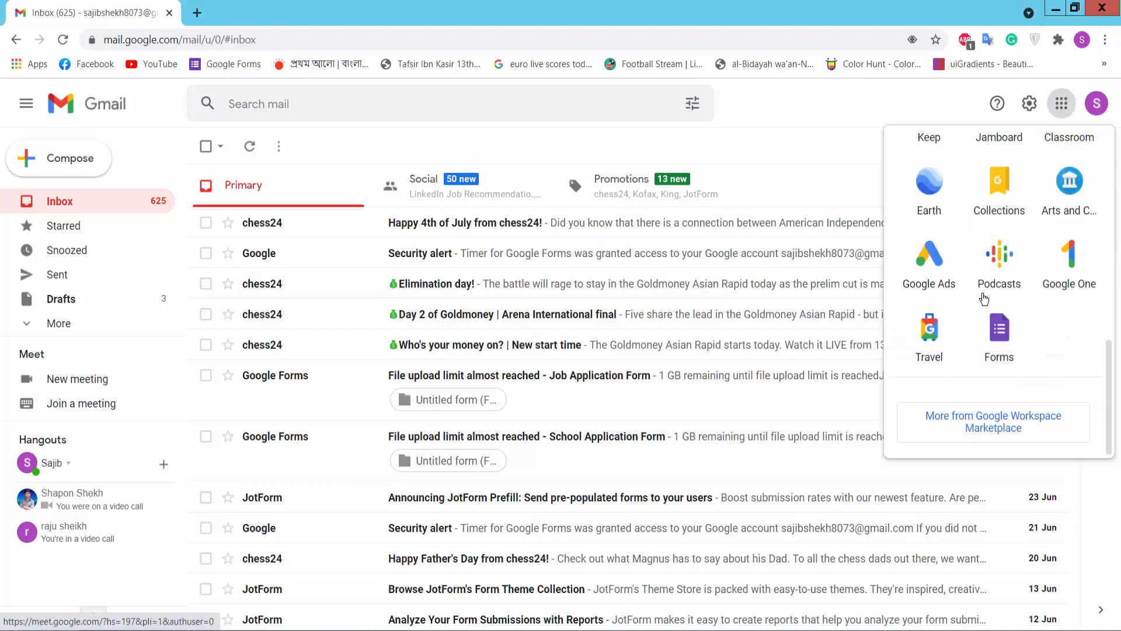
pyautogui.click(999, 333)
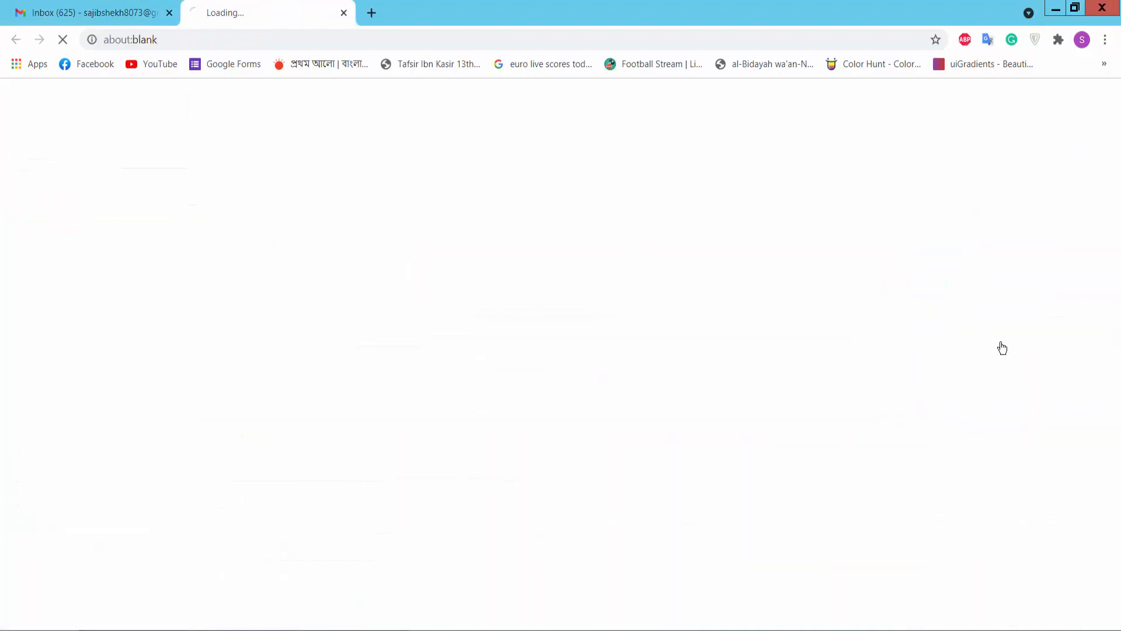
pyautogui.click(169, 13)
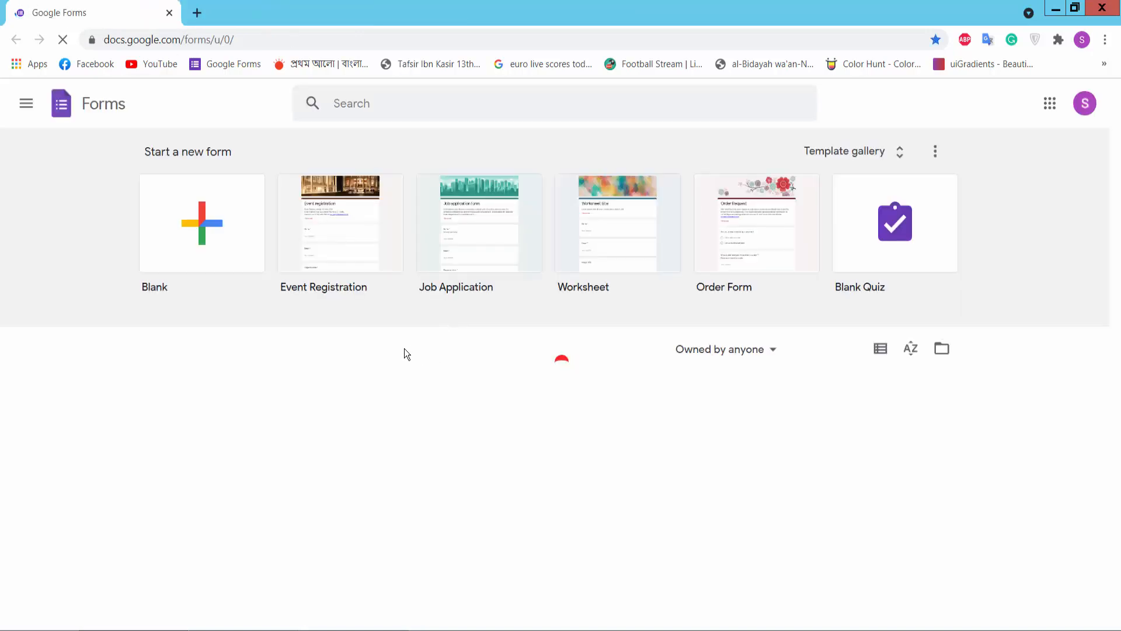
pyautogui.click(216, 230)
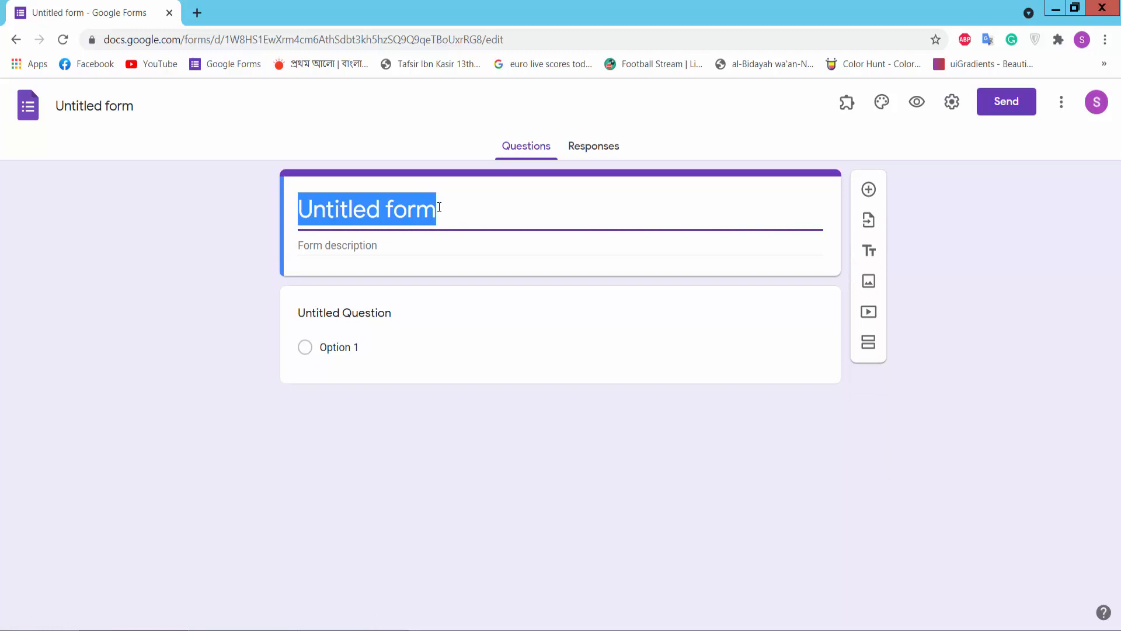
# Step: Title the form "Order Form" with the description "Please fill in the order form below with the items you want to purchase from our store."
pyautogui.write('Or')
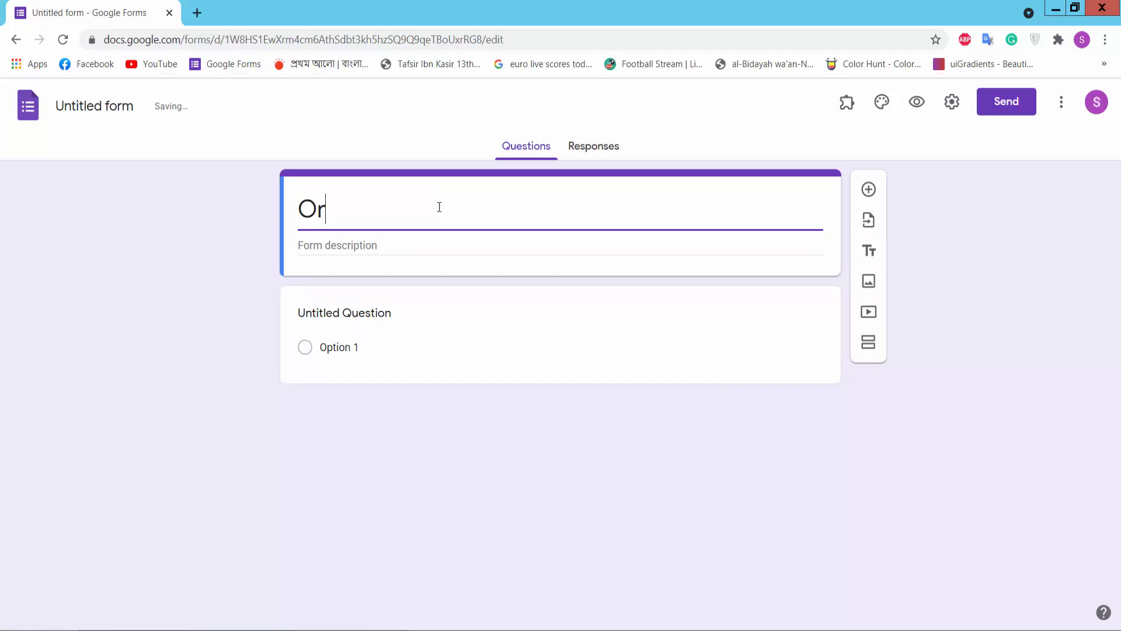
pyautogui.write('der F')
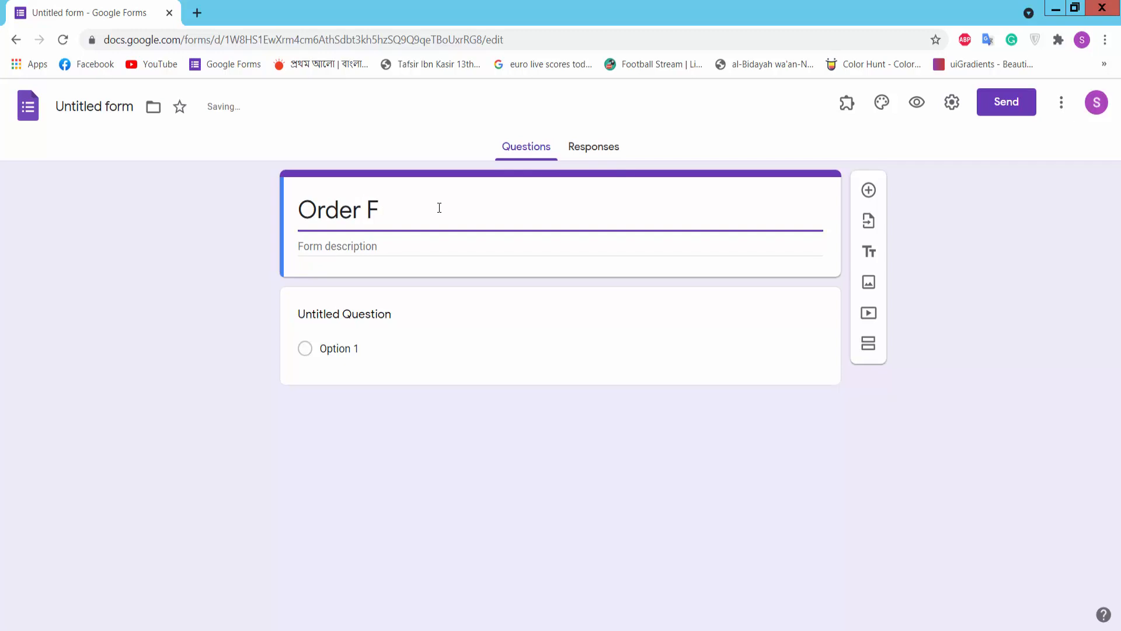
pyautogui.write('orm')
pyautogui.click(362, 251)
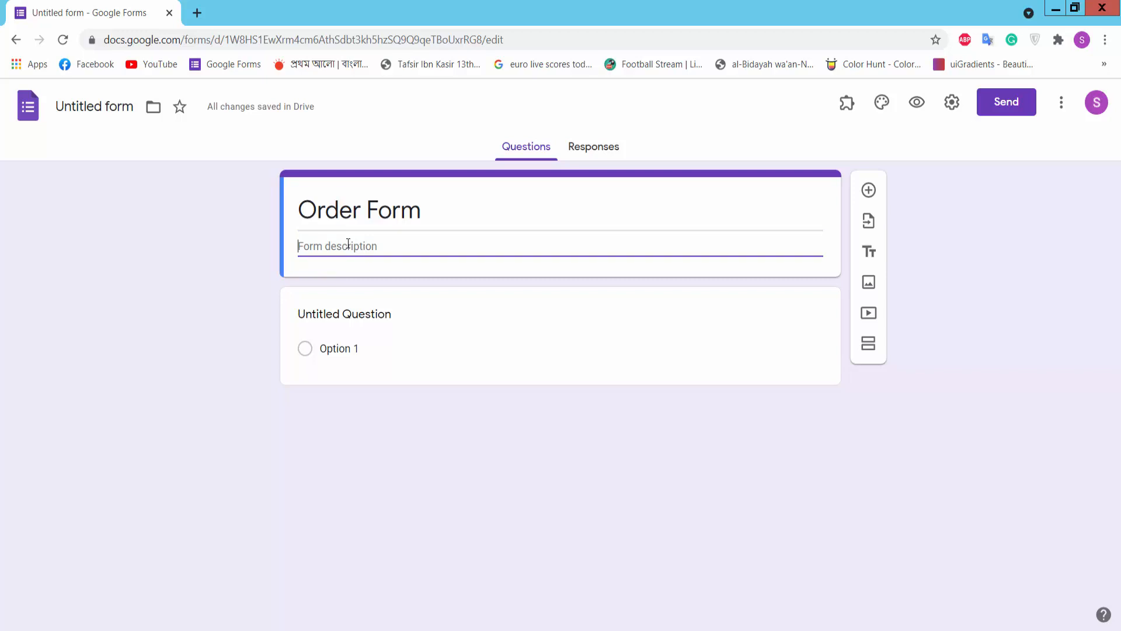
pyautogui.write('Please fill in the order form below with the items you want to purchase from our store.')
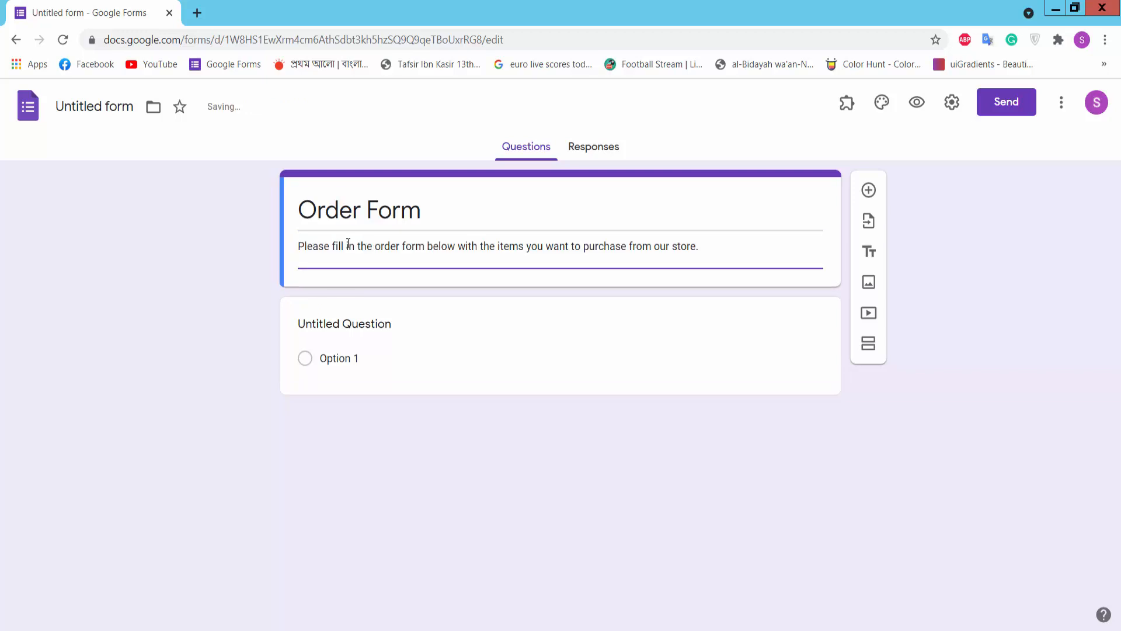
# Step: Name the first question "Preferred product", copied from the Notepad notes, and keep its type as Multiple choice
pyautogui.click(365, 325)
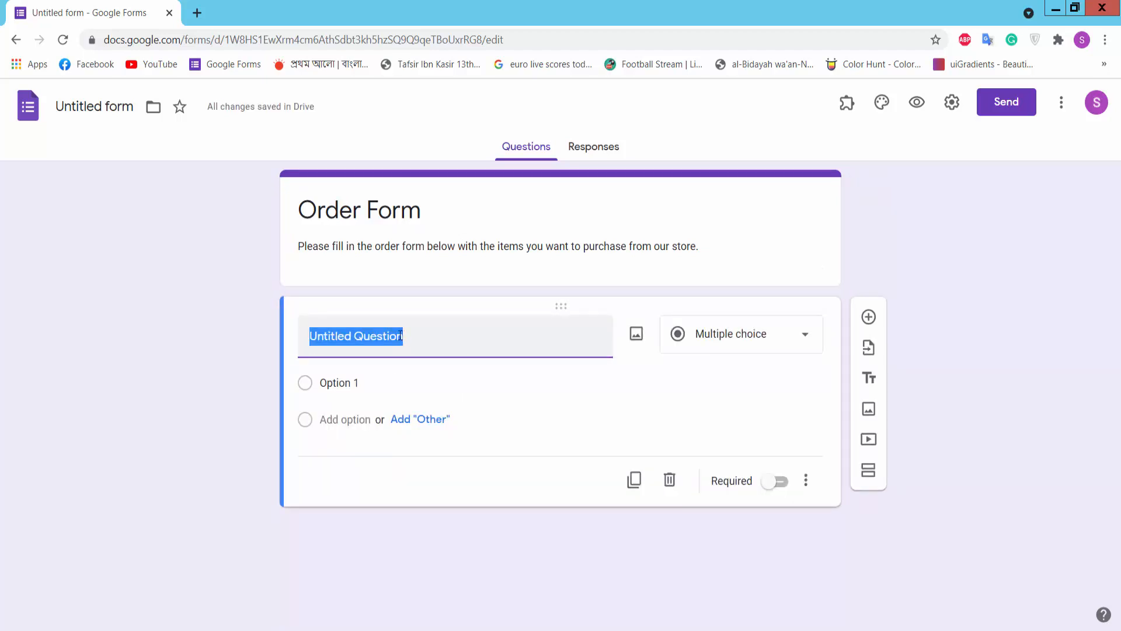
pyautogui.hotkey('alt', 'Tab')
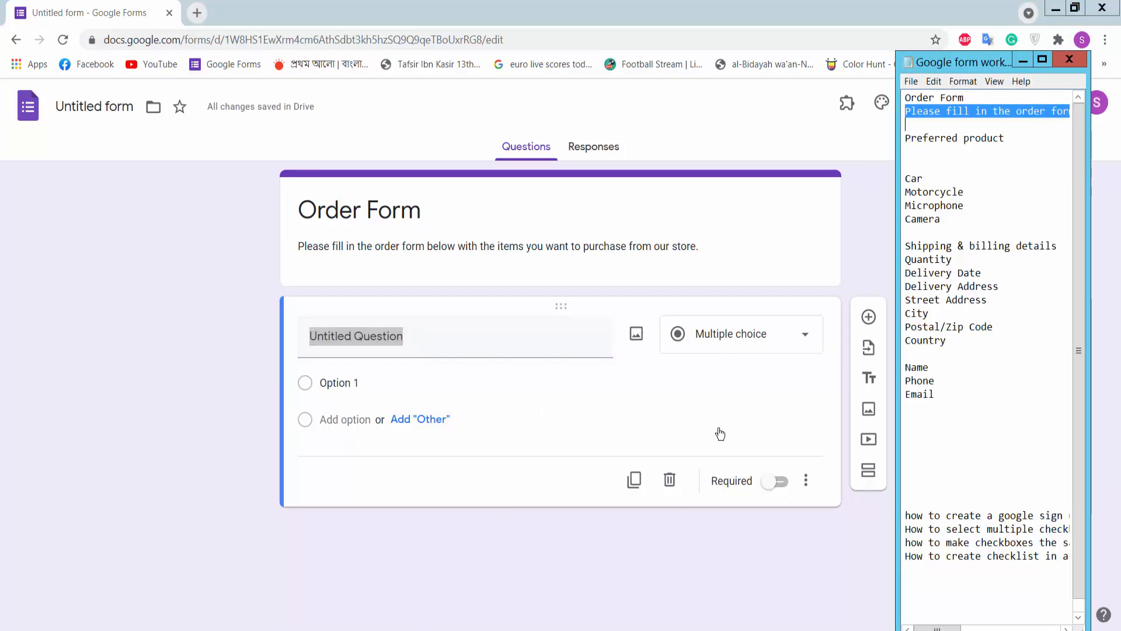
pyautogui.moveTo(1024, 142); pyautogui.dragTo(920, 141)
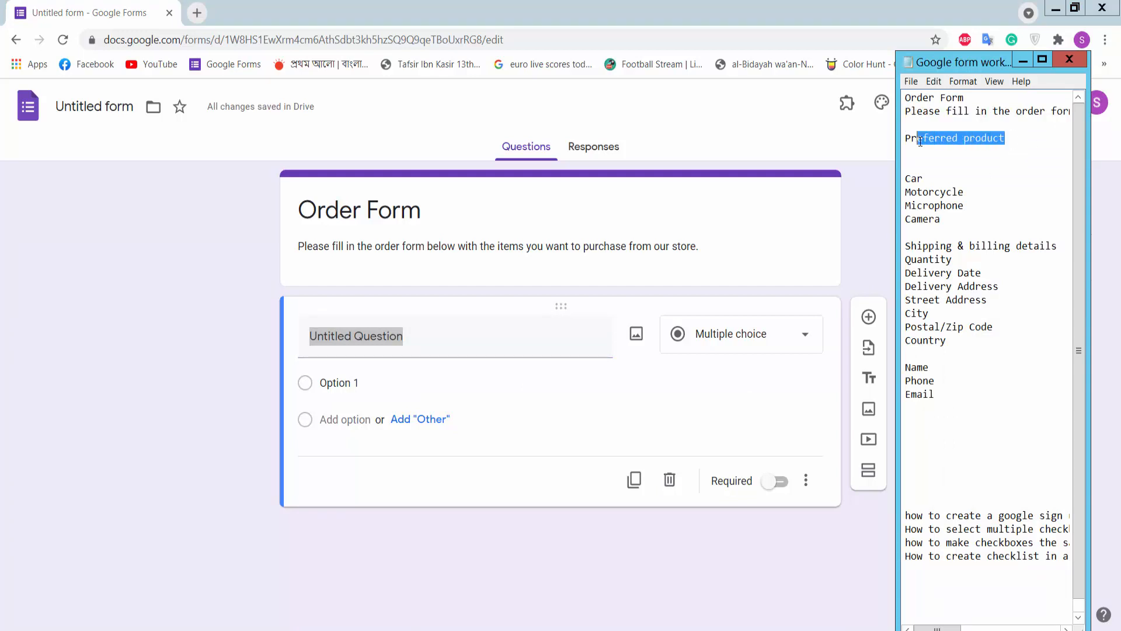
pyautogui.moveTo(1030, 143); pyautogui.dragTo(906, 142)
pyautogui.click(434, 341)
pyautogui.moveTo(403, 337); pyautogui.dragTo(275, 340)
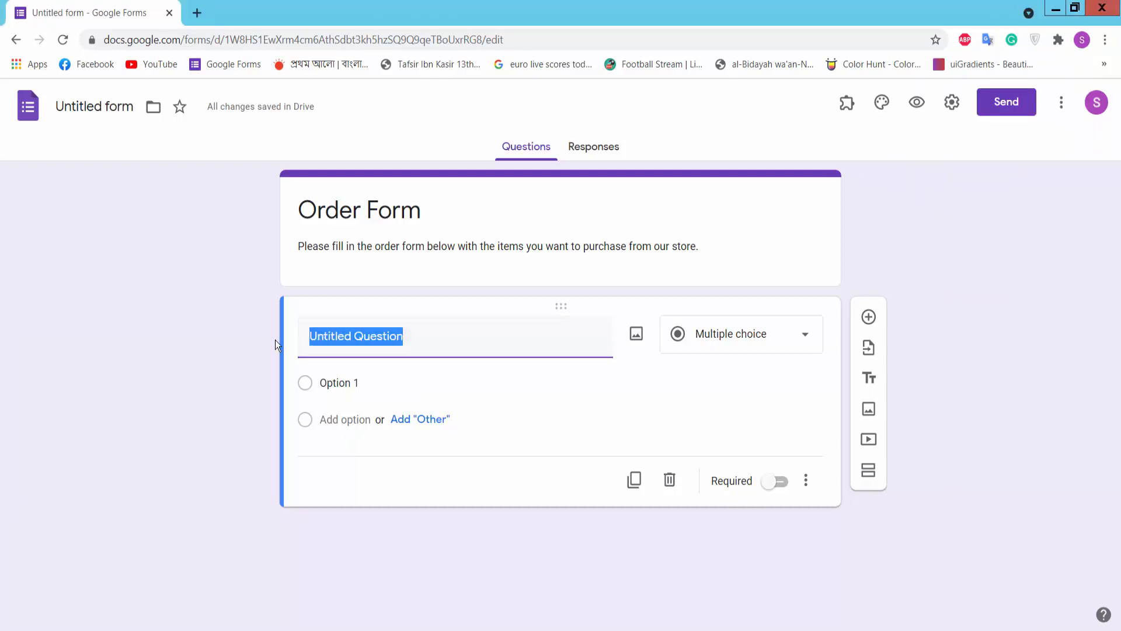
pyautogui.write('Preferred product')
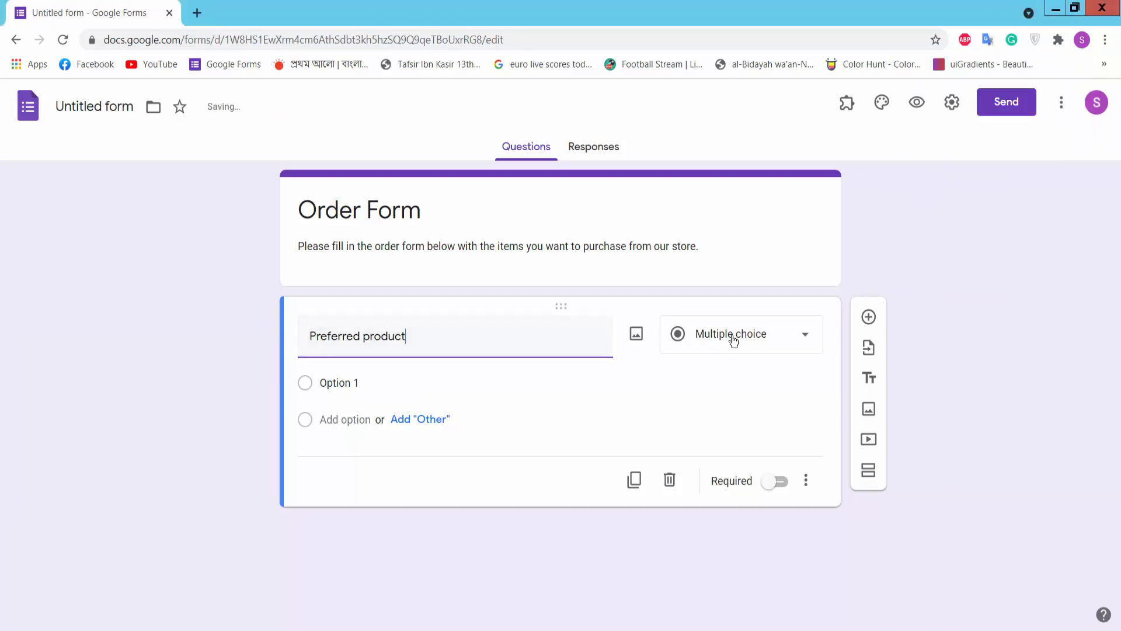
pyautogui.click(733, 342)
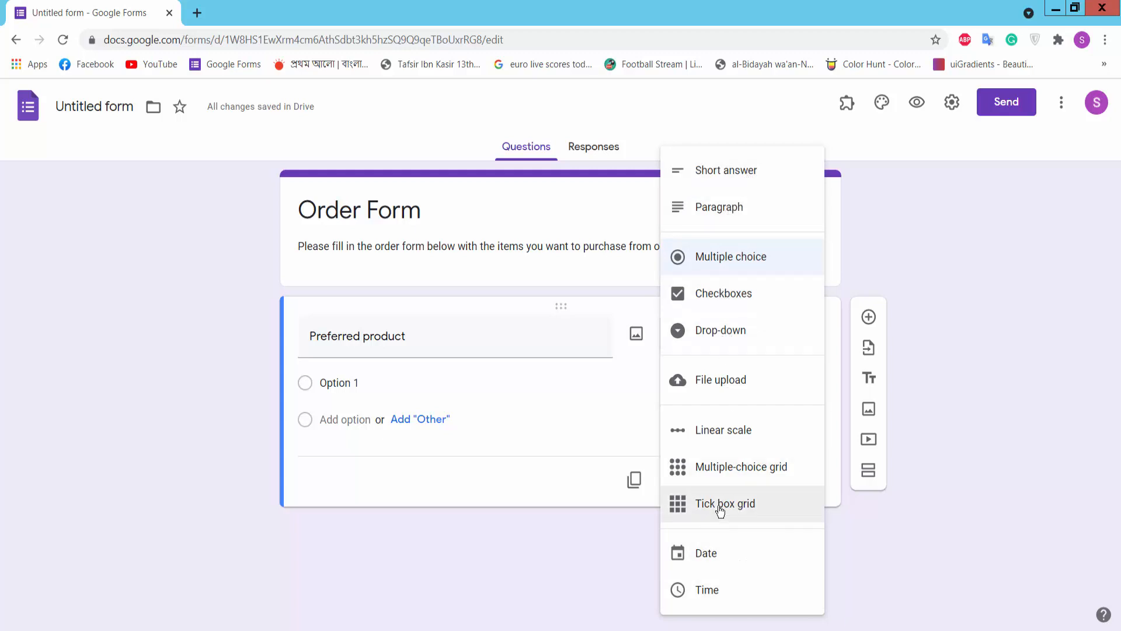
pyautogui.click(738, 261)
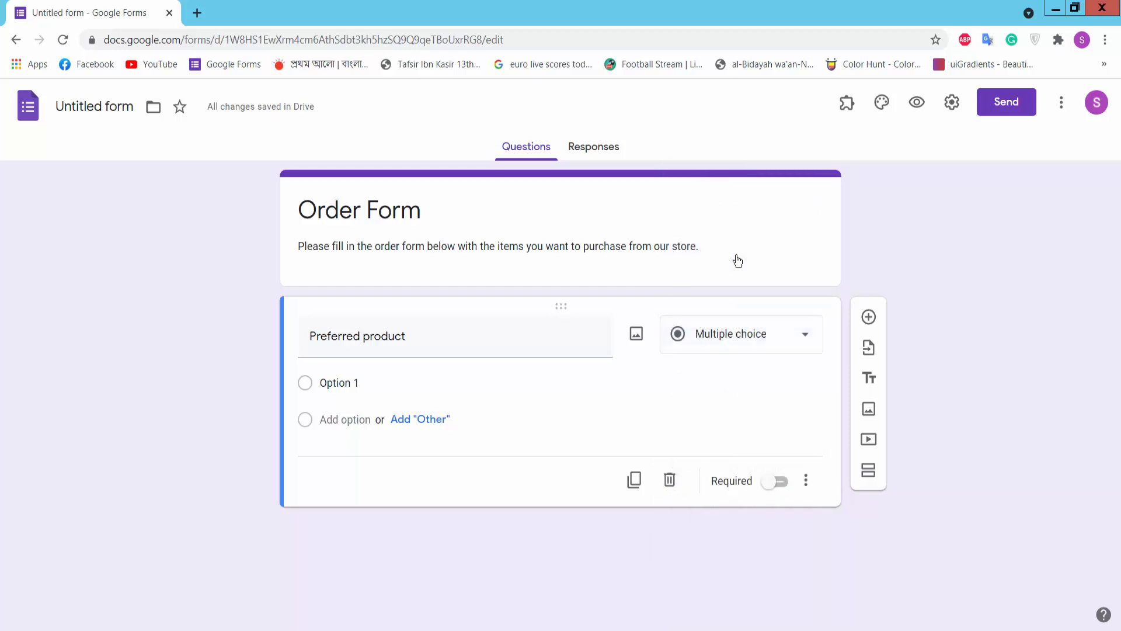
# Step: Replace the first answer option of the Preferred product question with "Car" copied from the Notepad notes
pyautogui.click(342, 383)
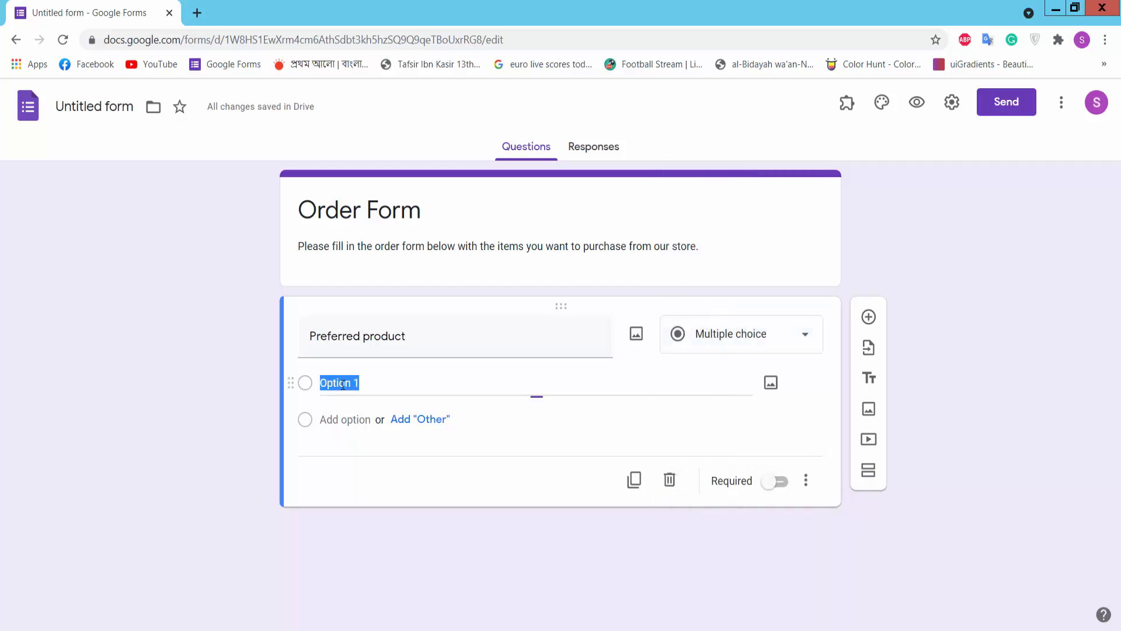
pyautogui.hotkey('alt', 'Tab')
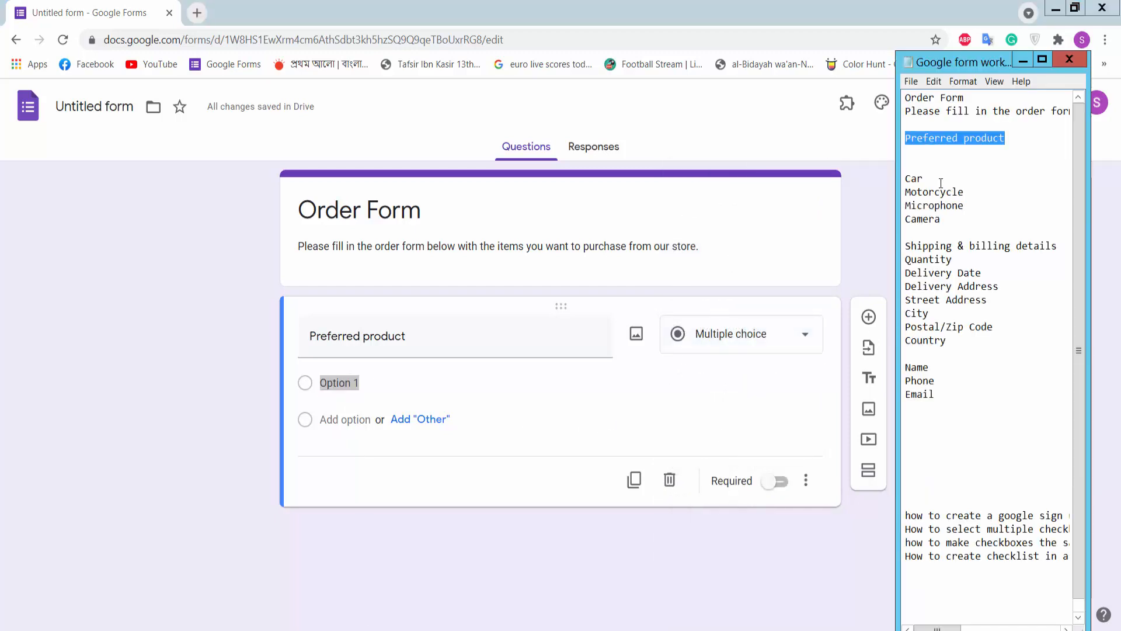
pyautogui.moveTo(942, 183); pyautogui.dragTo(899, 180)
pyautogui.hotkey('ctrl', 'c')
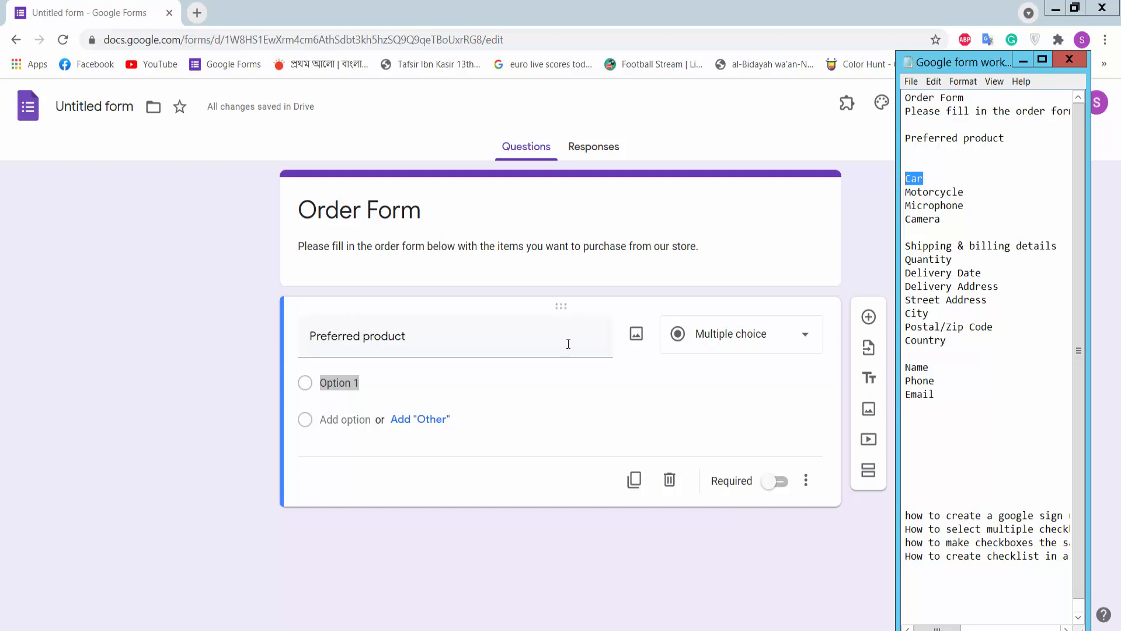
pyautogui.hotkey('alt', 'Tab')
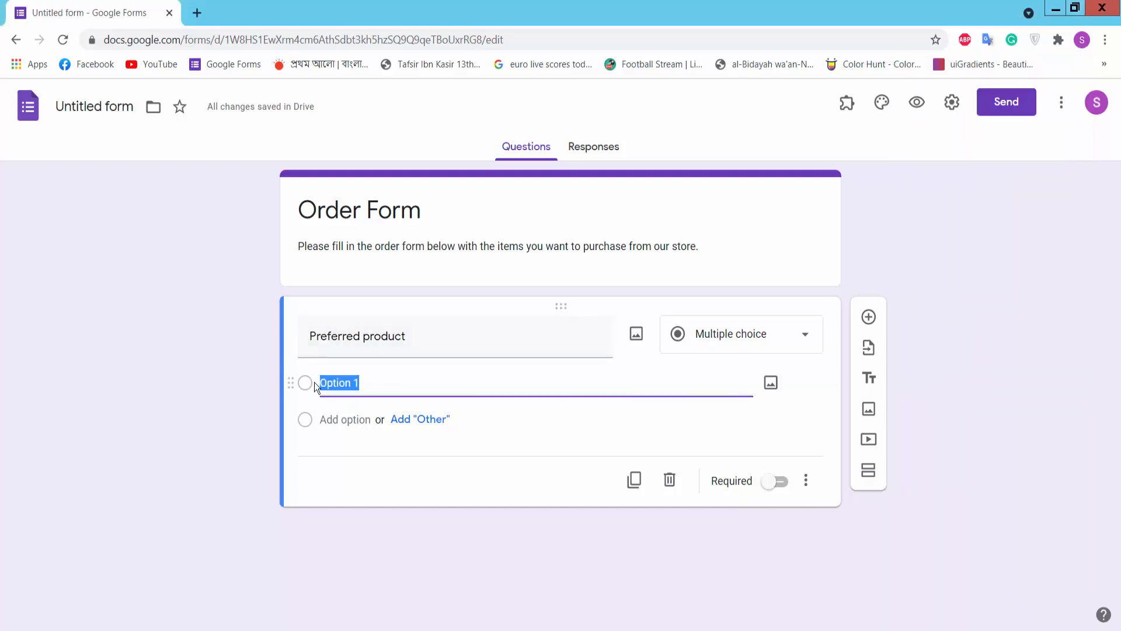
pyautogui.hotkey('ctrl', 'v')
# Step: Copy "Motorcycle" from the Notepad notes and add it as the second option of the Preferred product question
pyautogui.hotkey('alt', 'Tab')
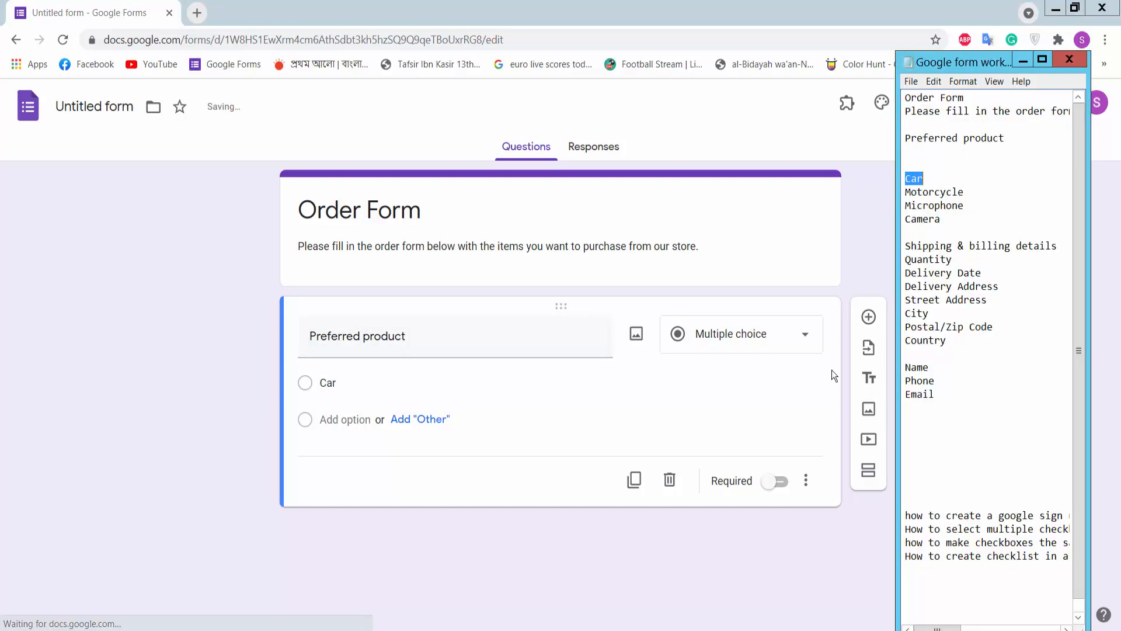
pyautogui.moveTo(967, 192); pyautogui.dragTo(899, 194)
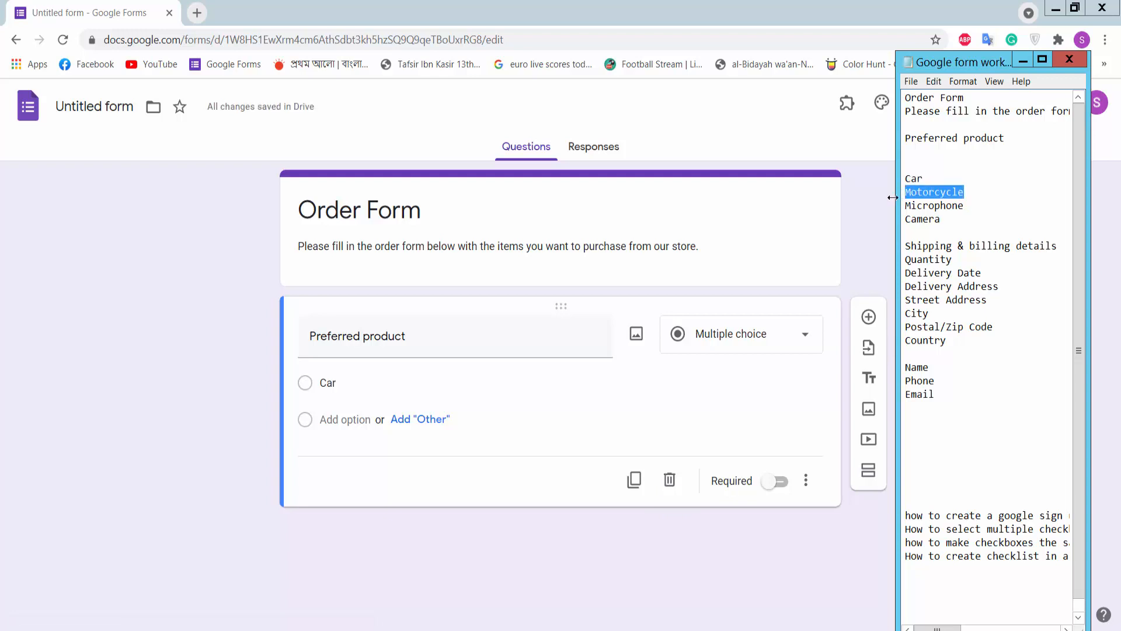
pyautogui.click(352, 419)
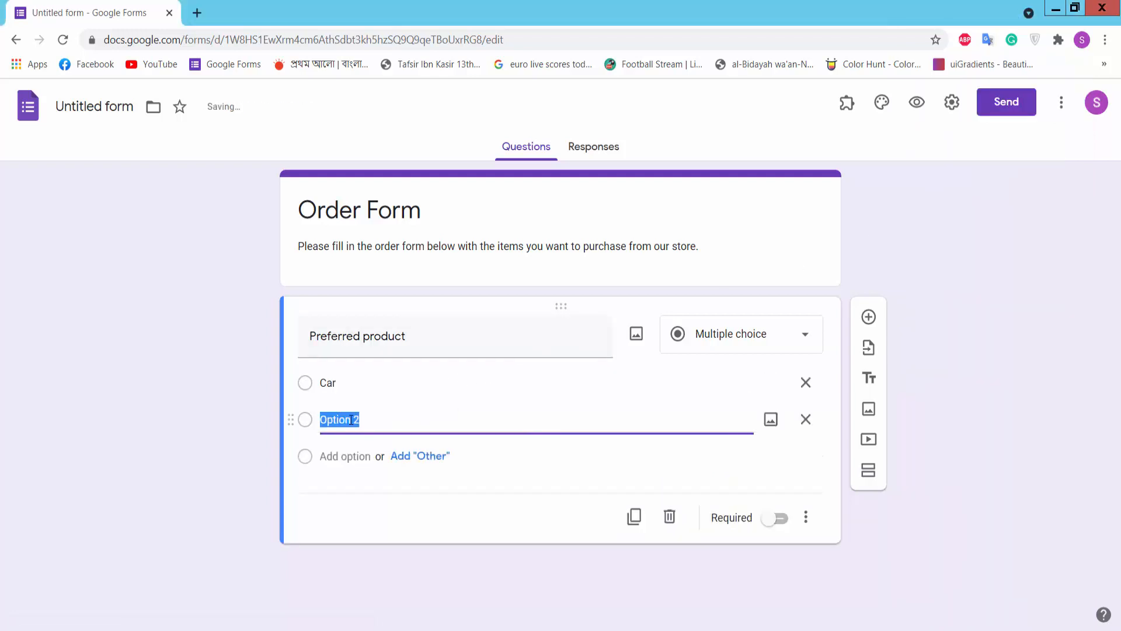
pyautogui.write('Motorcycle')
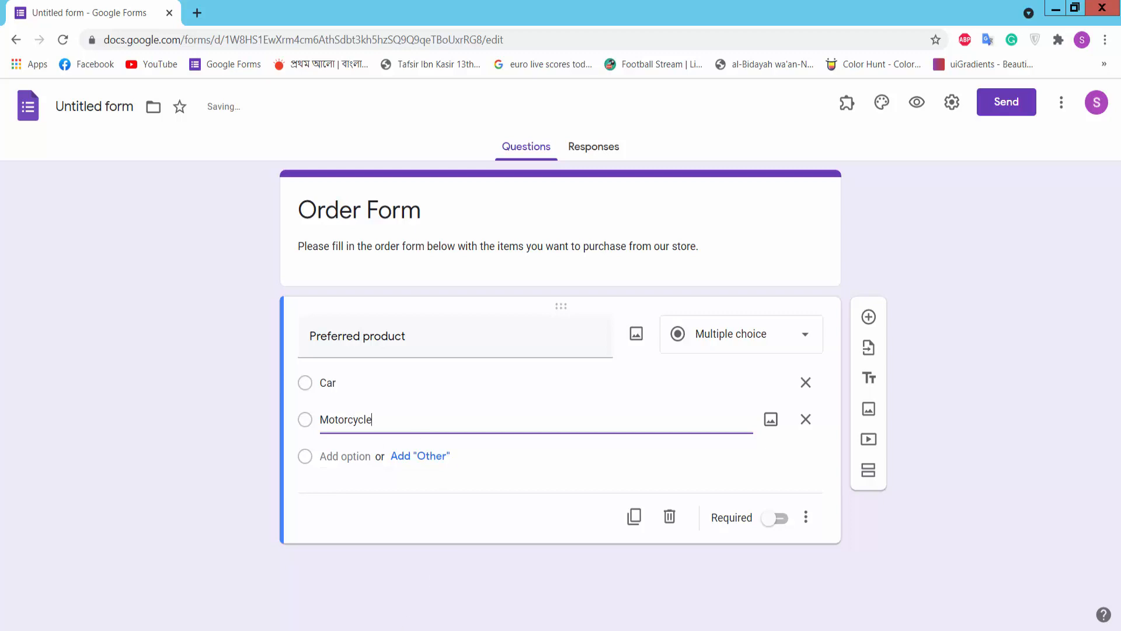
# Step: Copy "Microphone" from the Notepad notes and add it as the third option of the Preferred product question
pyautogui.hotkey('alt', 'Tab')
pyautogui.moveTo(984, 208); pyautogui.dragTo(891, 207)
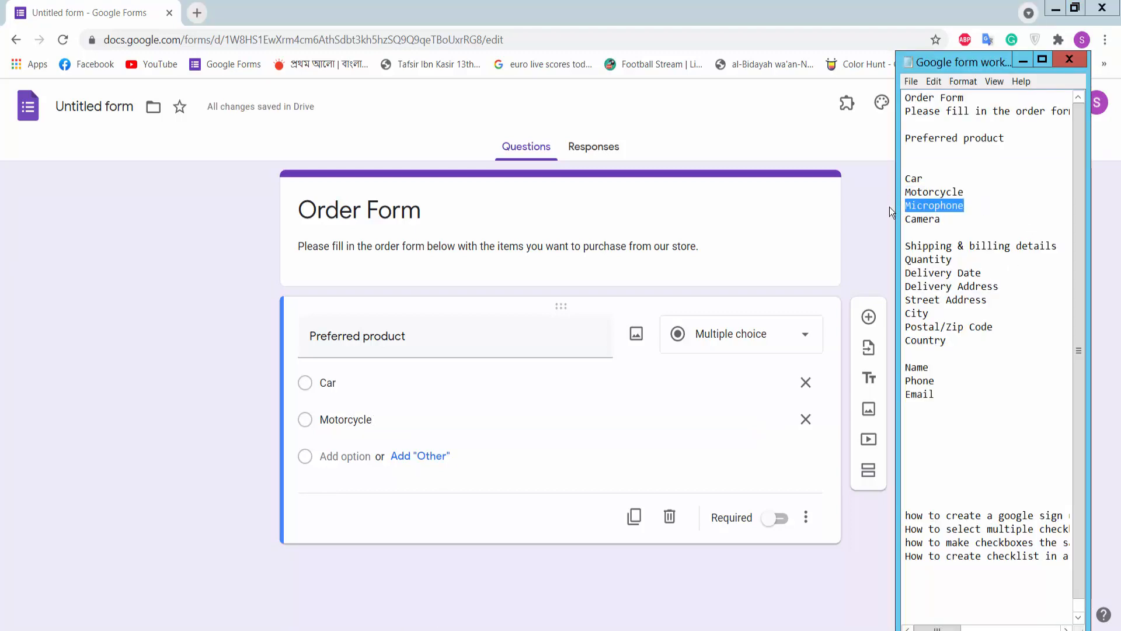
pyautogui.hotkey('alt', 'Tab')
pyautogui.click(342, 457)
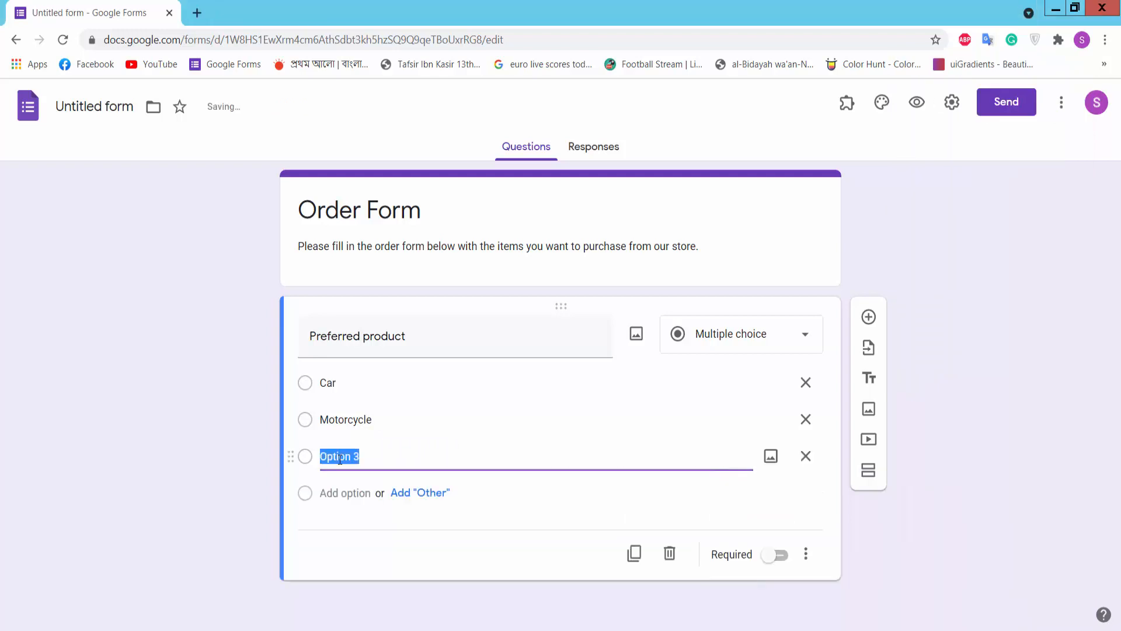
pyautogui.write('Microphone')
# Step: Add "Camera" from the Notepad notes as the fourth option and make the Preferred product question required
pyautogui.hotkey('alt', 'Tab')
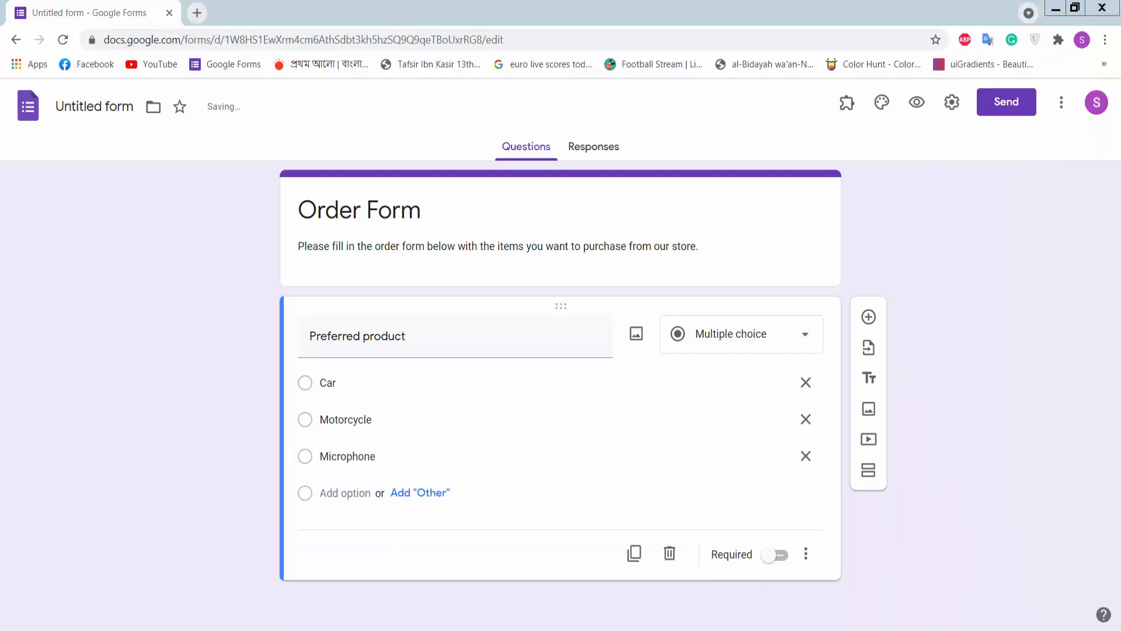
pyautogui.moveTo(947, 221); pyautogui.dragTo(893, 222)
pyautogui.hotkey('ctrl', 'c')
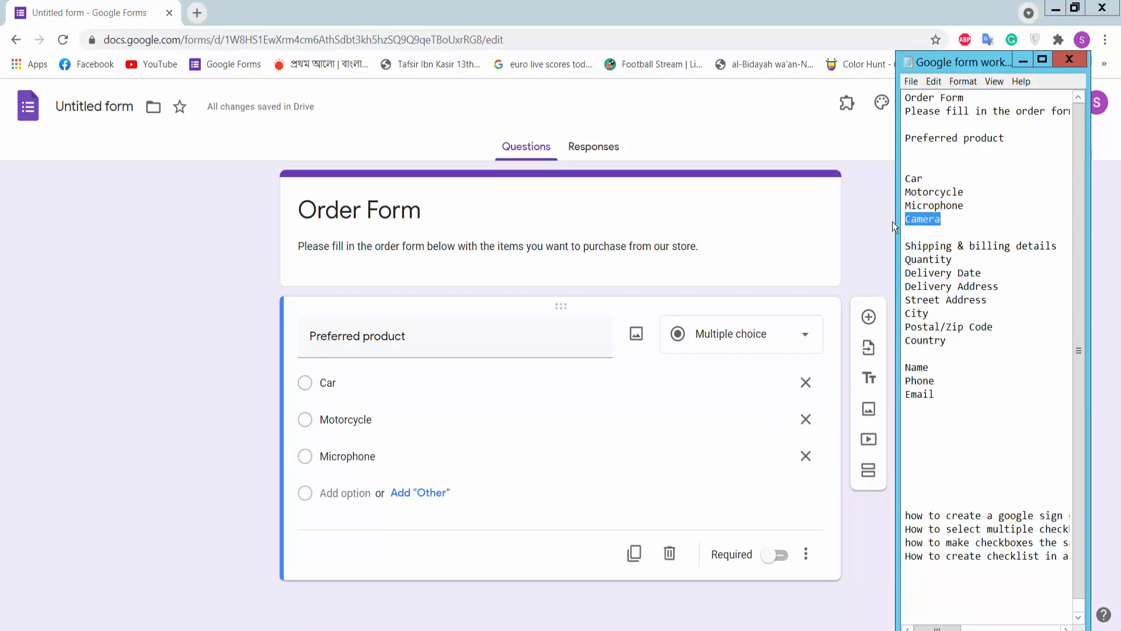
pyautogui.click(333, 492)
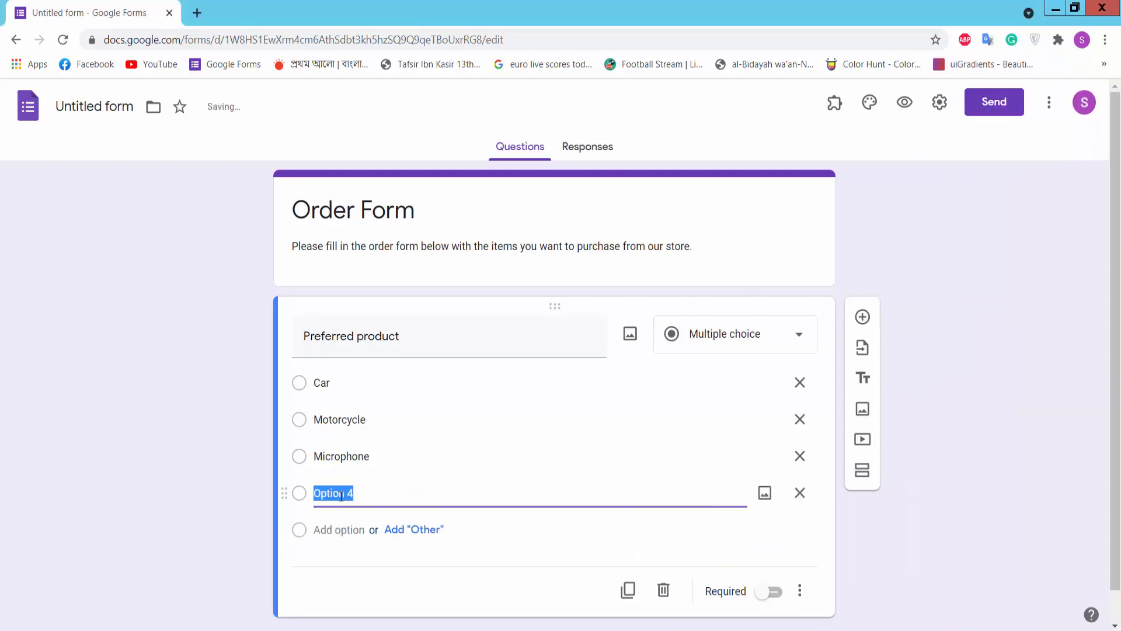
pyautogui.hotkey('ctrl', 'v')
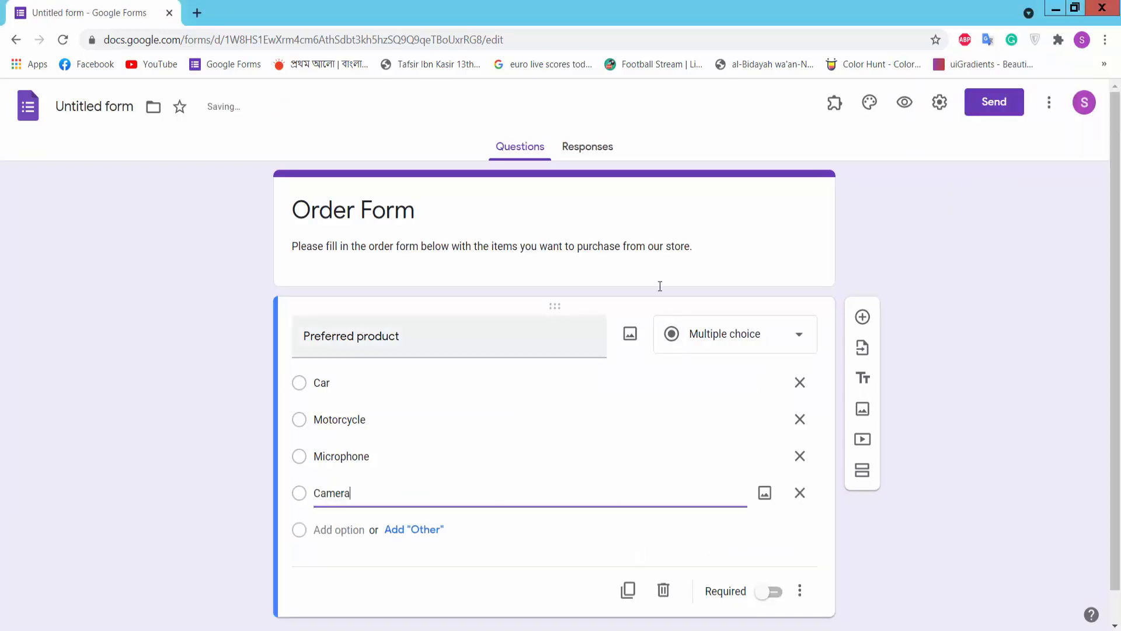
pyautogui.scroll(-1, 726, 274)
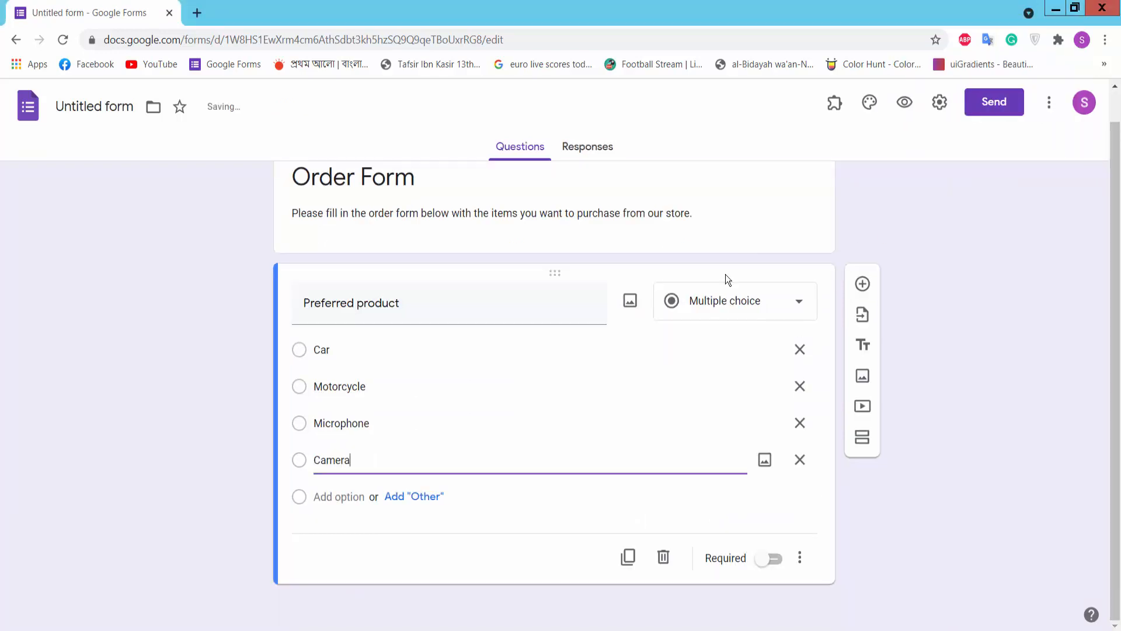
pyautogui.click(775, 559)
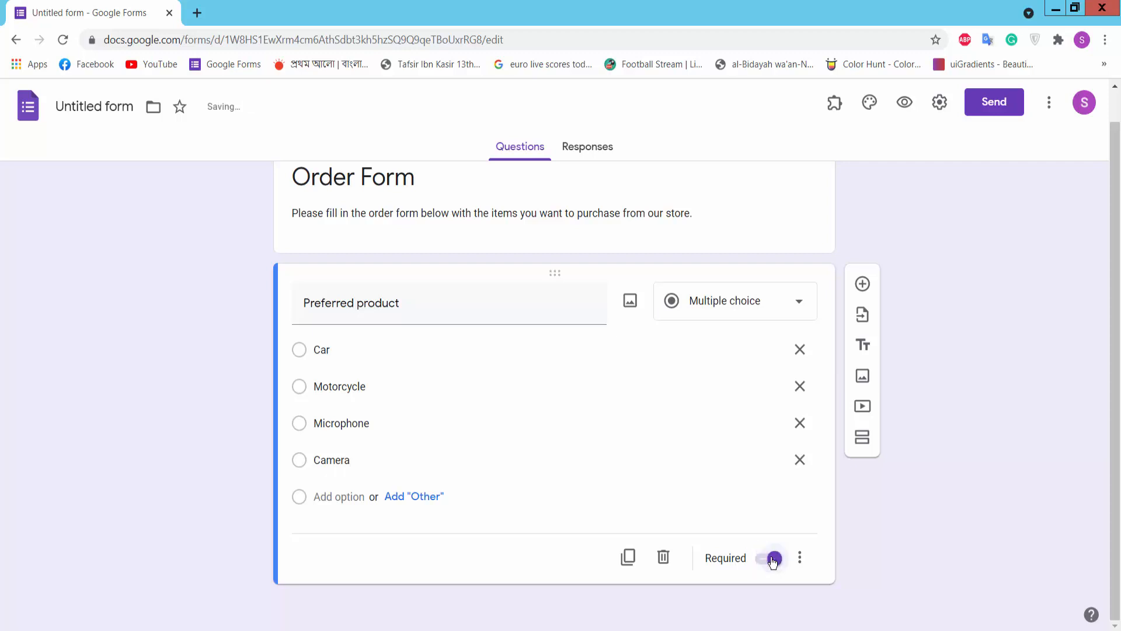
# Step: Add a new section after the Preferred product question and title it "Shipping & billing details", copied from the Notepad notes
pyautogui.click(865, 442)
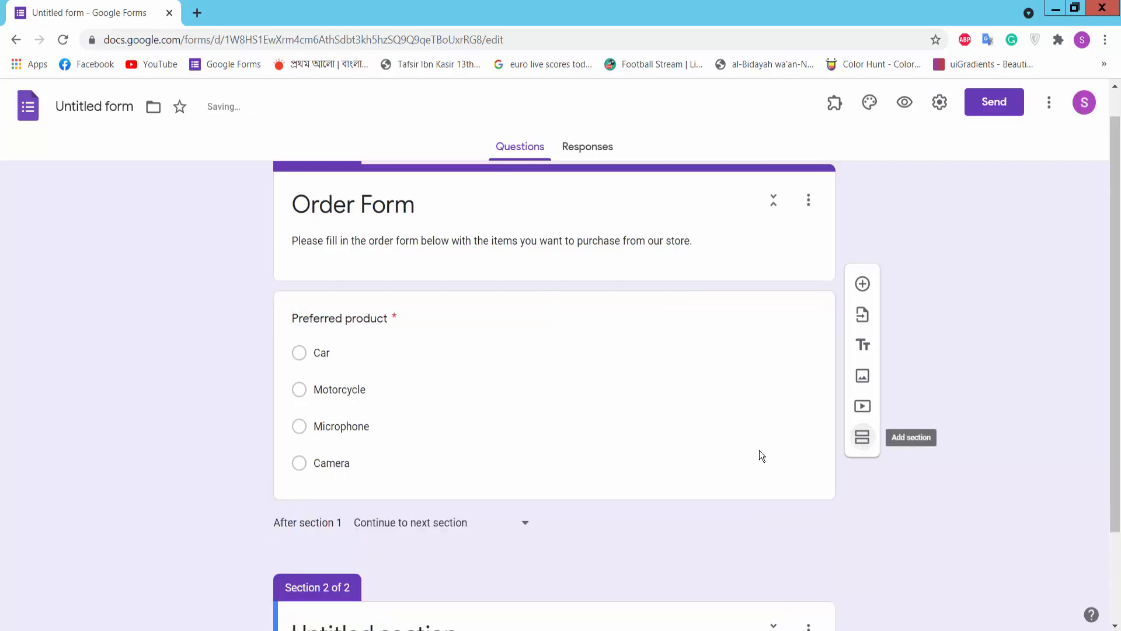
pyautogui.hotkey('alt', 'Tab')
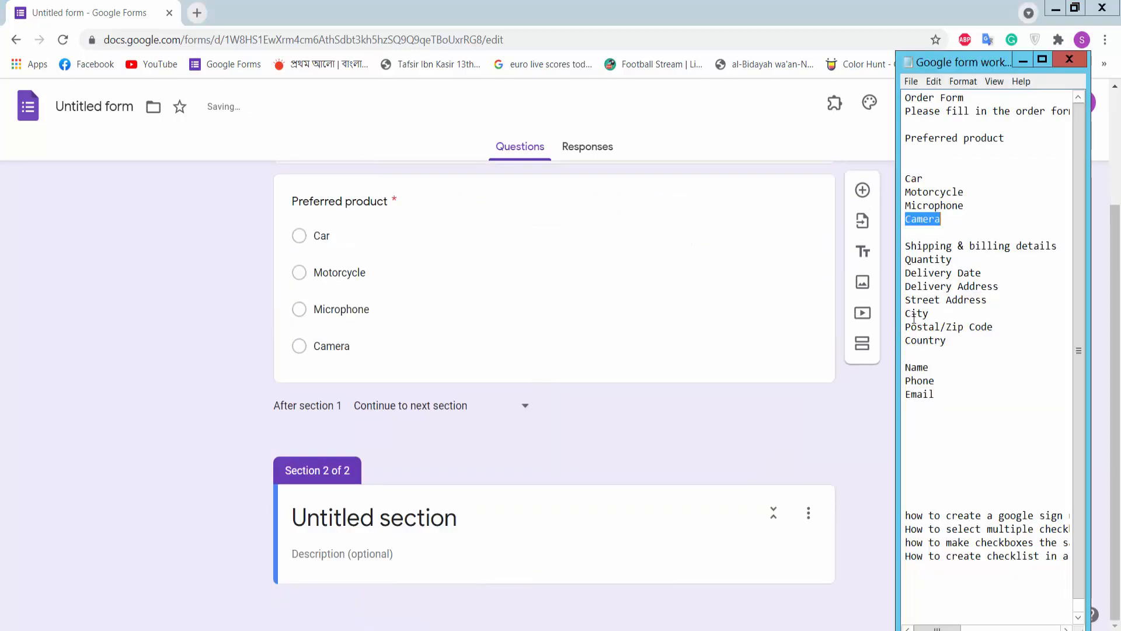
pyautogui.moveTo(1061, 247); pyautogui.dragTo(903, 248)
pyautogui.hotkey('ctrl', 'c')
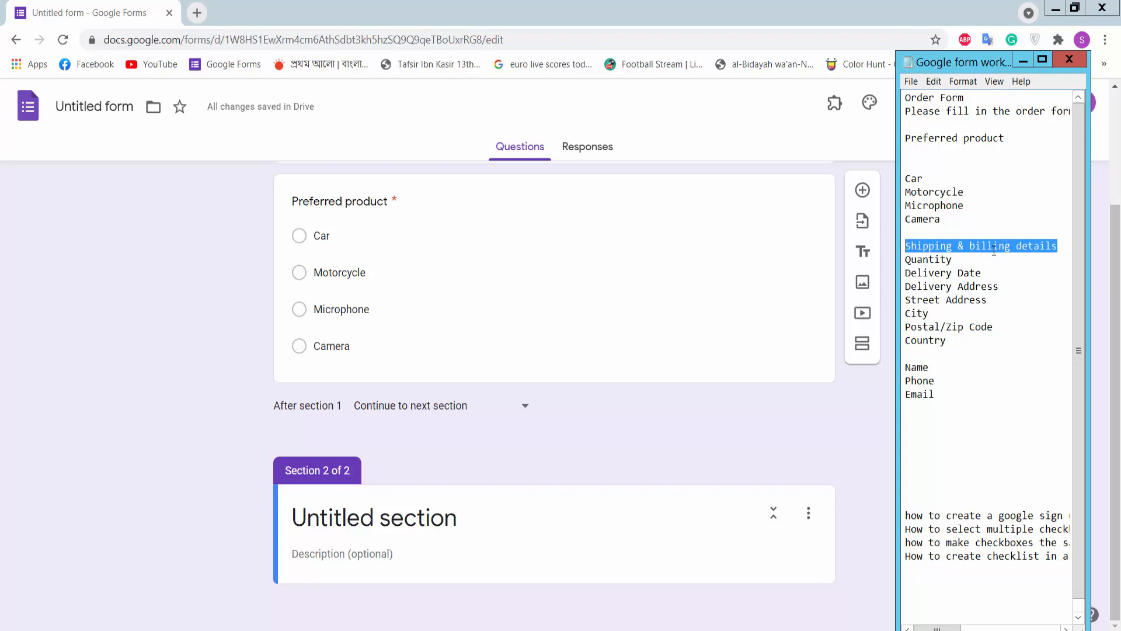
pyautogui.click(393, 526)
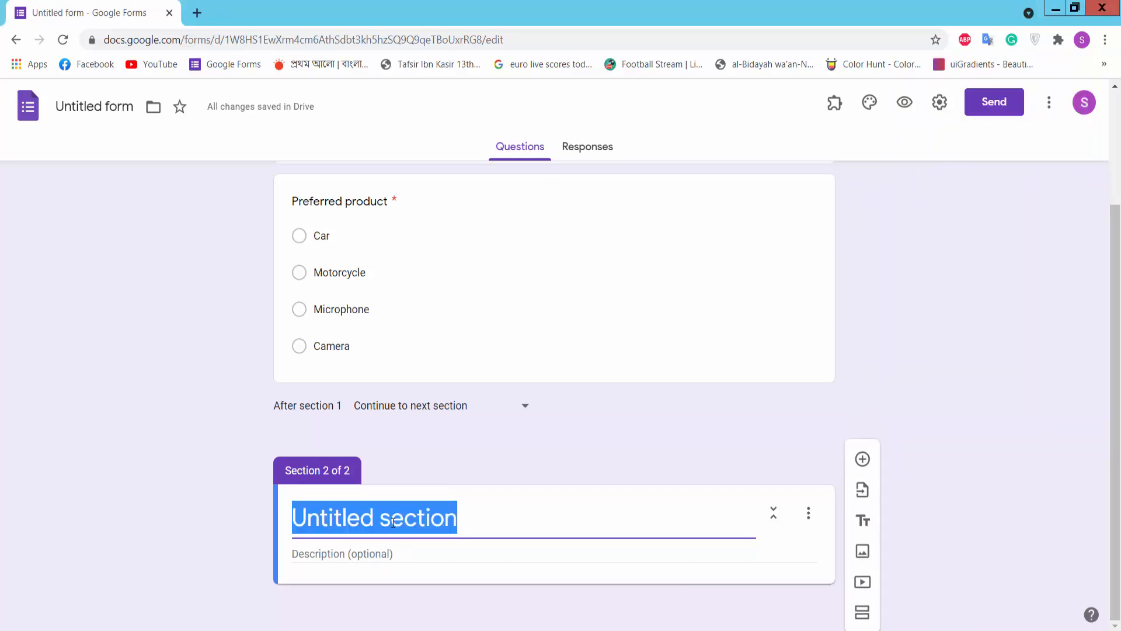
pyautogui.hotkey('ctrl', 'v')
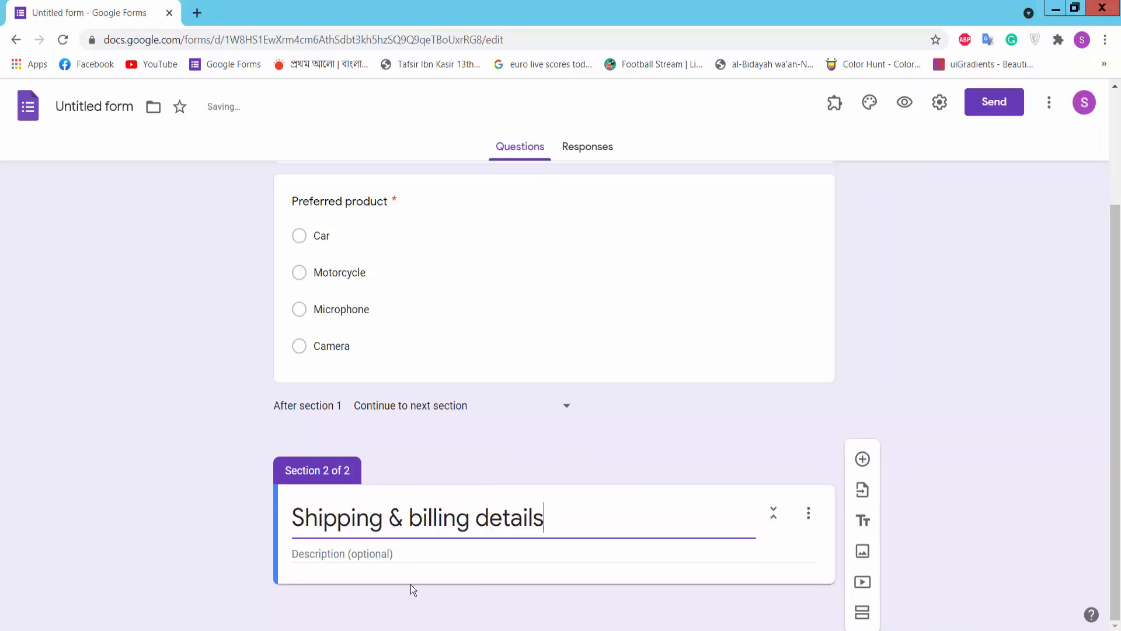
pyautogui.click(371, 555)
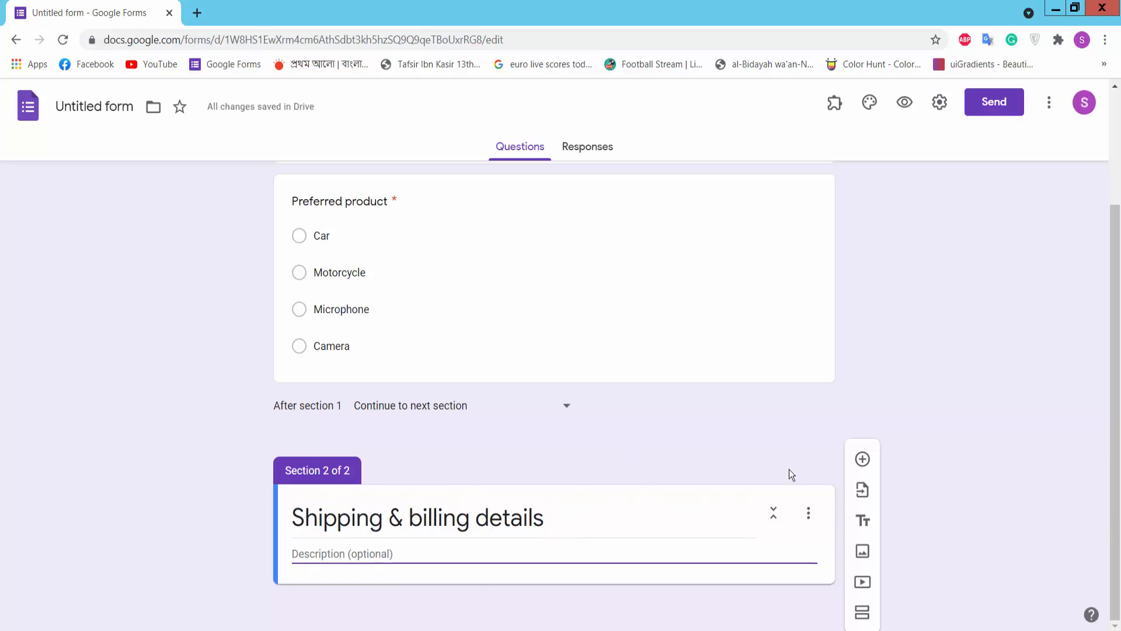
# Step: Add a question to the Shipping & billing details section and title it "Quantity", copied from the Notepad notes
pyautogui.click(863, 459)
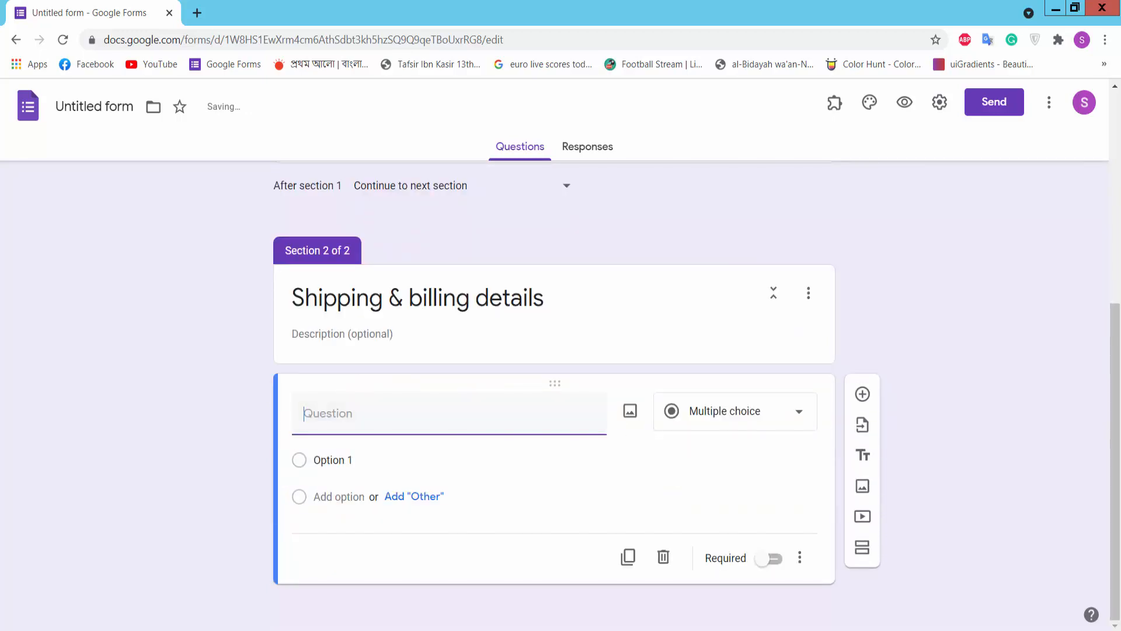
pyautogui.hotkey('alt', 'Tab')
pyautogui.moveTo(966, 258); pyautogui.dragTo(898, 265)
pyautogui.hotkey('ctrl', 'c')
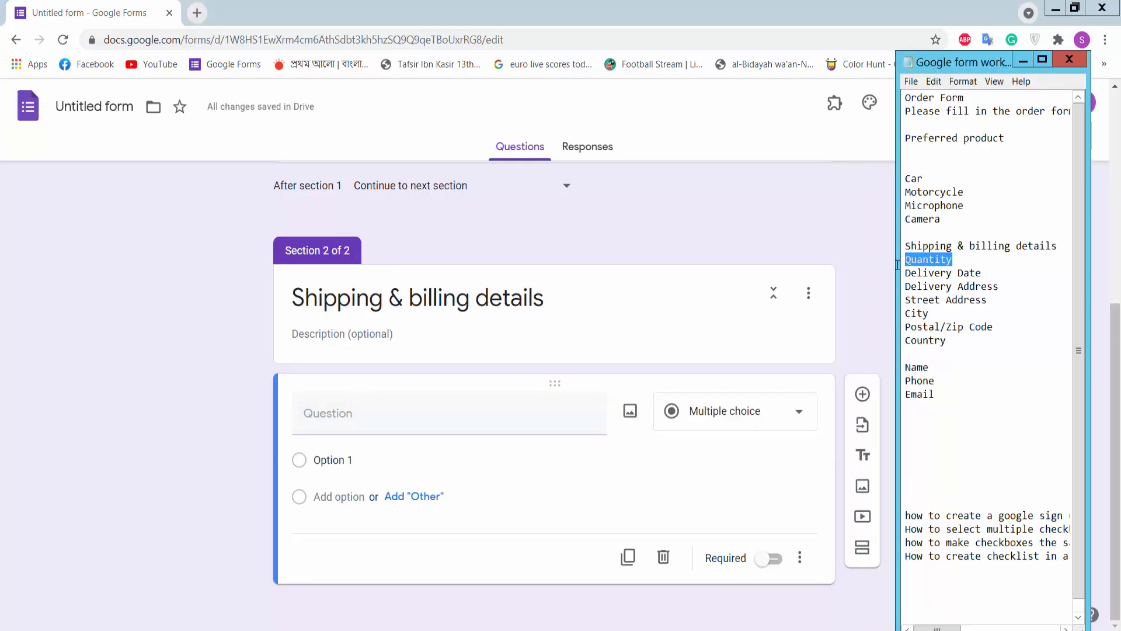
pyautogui.click(388, 423)
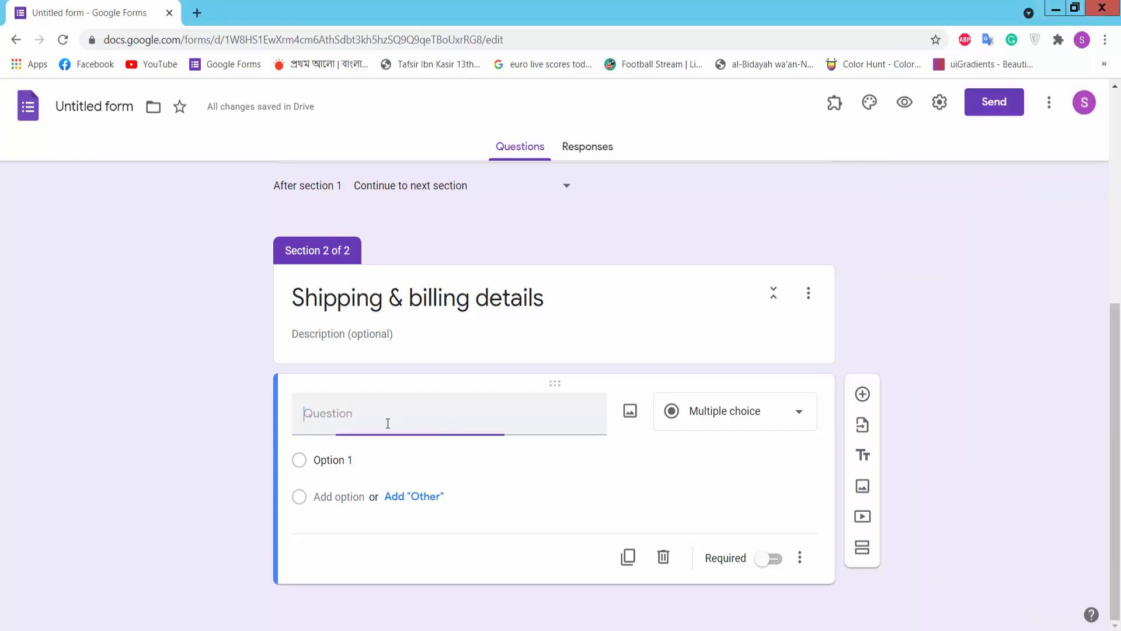
pyautogui.hotkey('ctrl', 'v')
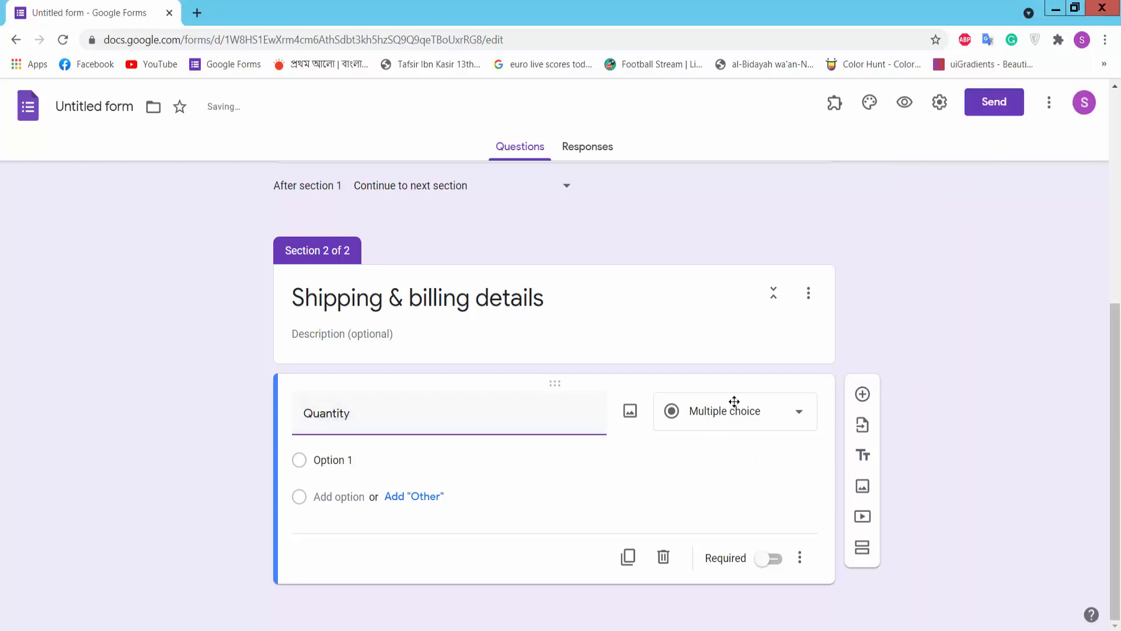
# Step: Set the Quantity question's type to Short answer and make it required
pyautogui.click(730, 441)
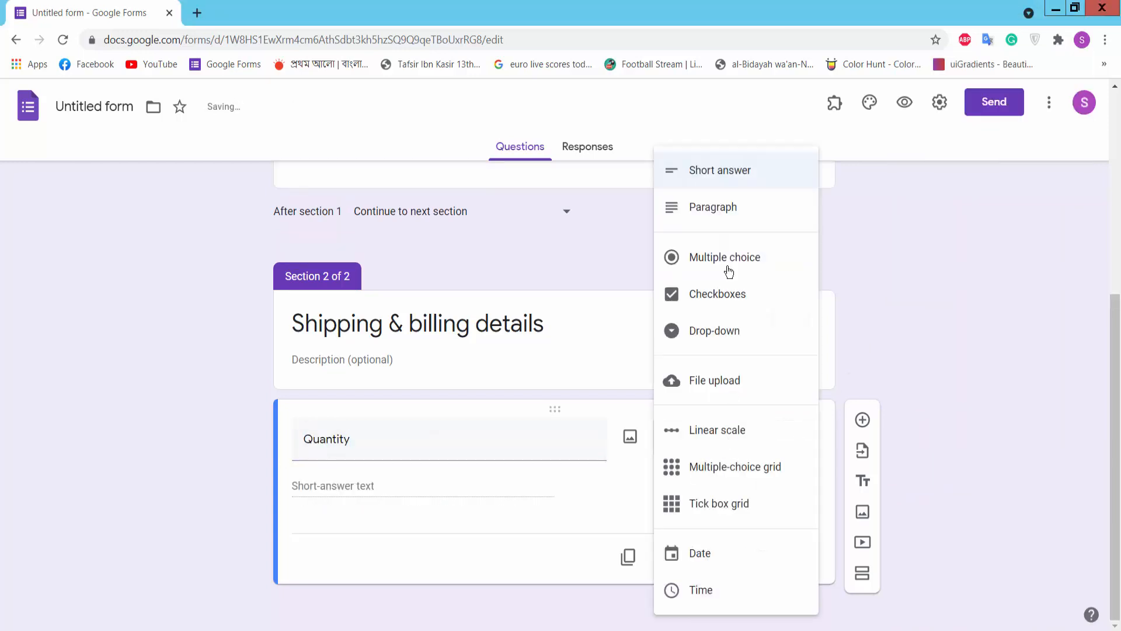
pyautogui.click(742, 176)
pyautogui.click(767, 557)
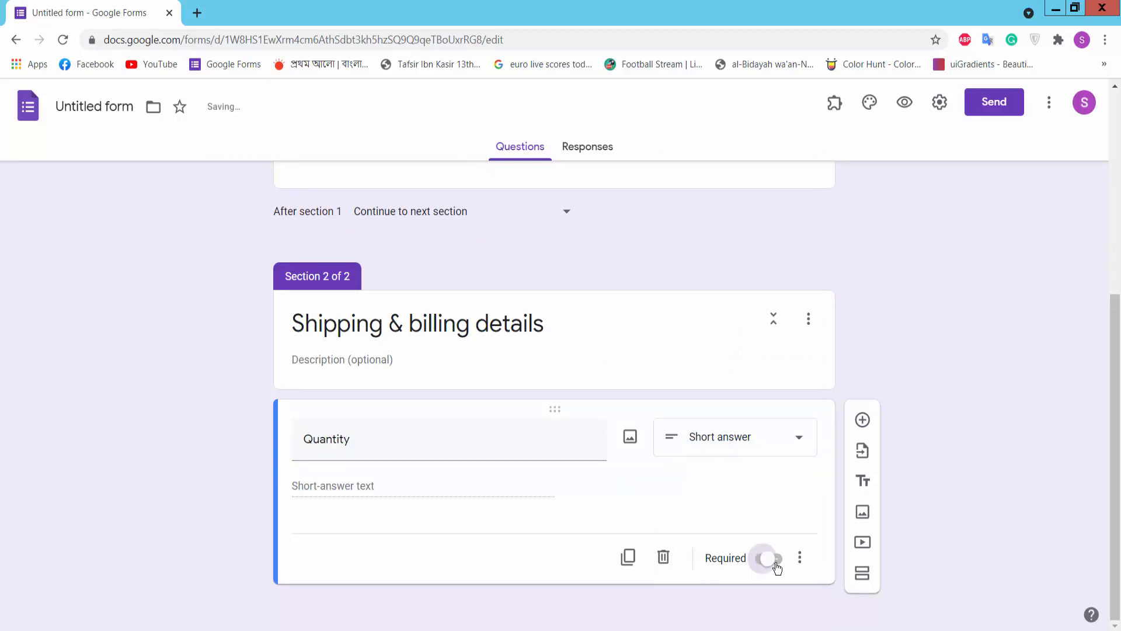
# Step: Add a question below Quantity and title it "Delivery Date", copied from the Notepad notes
pyautogui.click(862, 420)
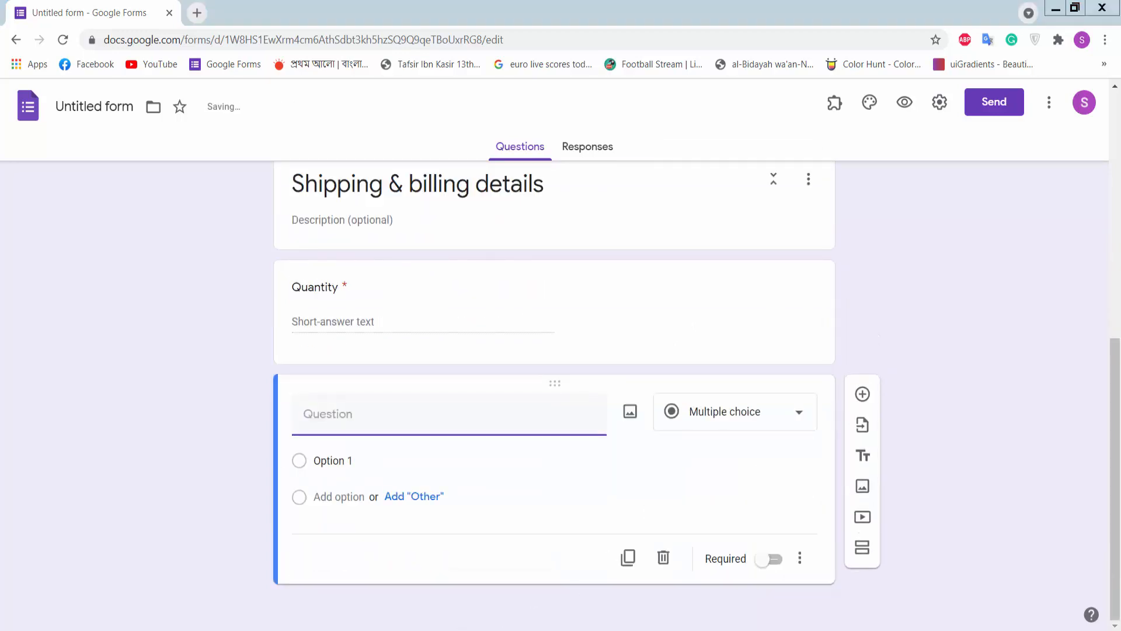
pyautogui.hotkey('alt', 'Tab')
pyautogui.moveTo(980, 273); pyautogui.dragTo(897, 272)
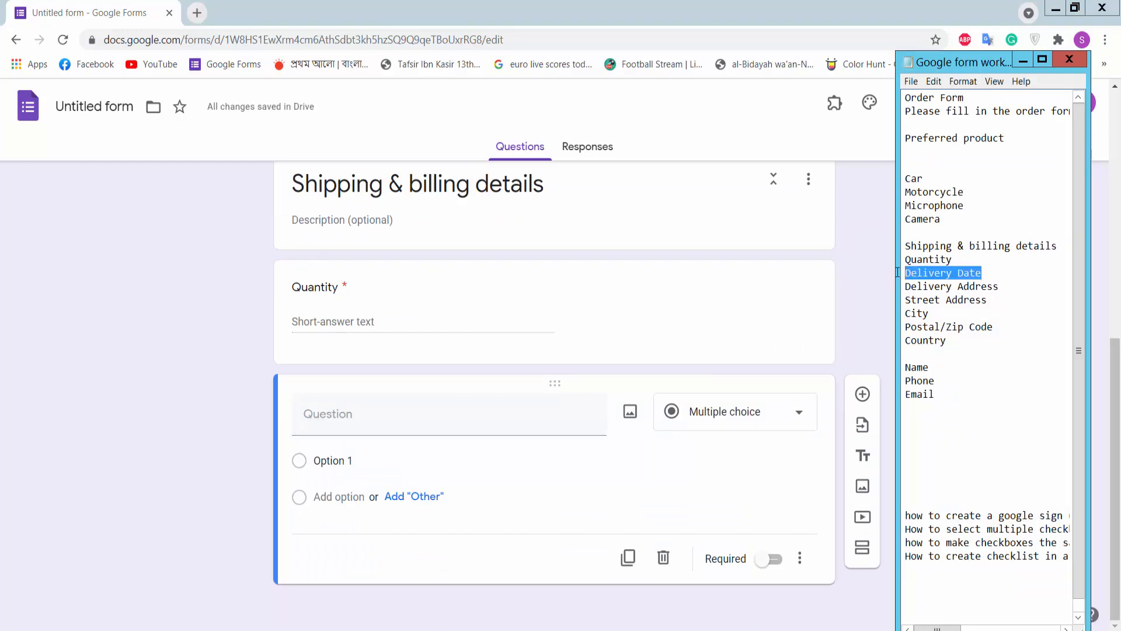
pyautogui.hotkey('ctrl', 'c')
pyautogui.click(380, 418)
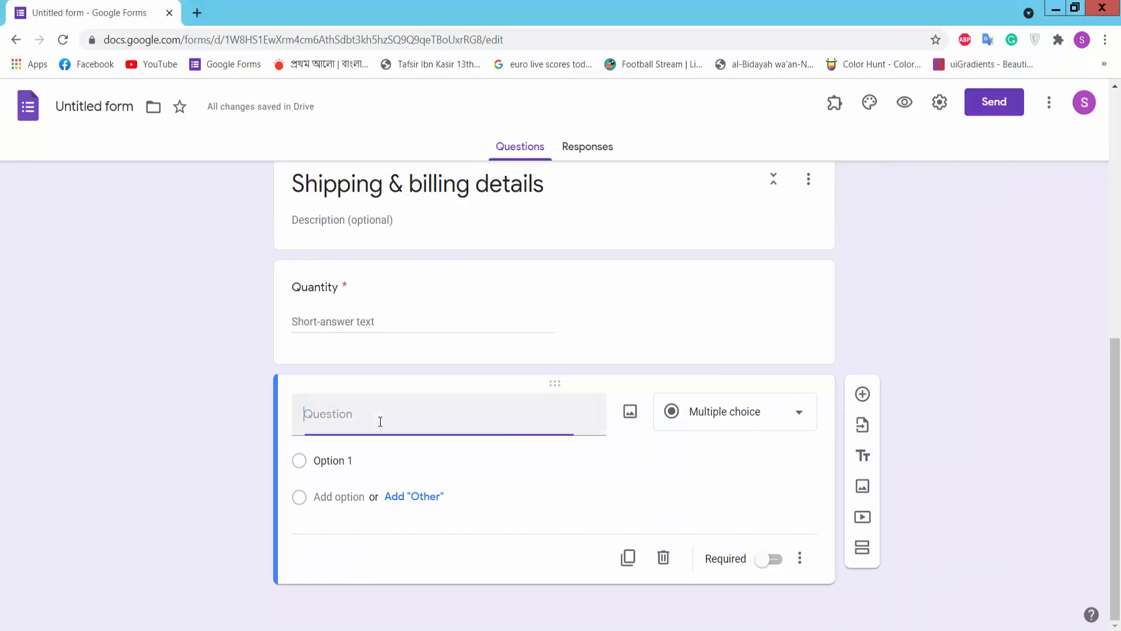
pyautogui.hotkey('ctrl', 'v')
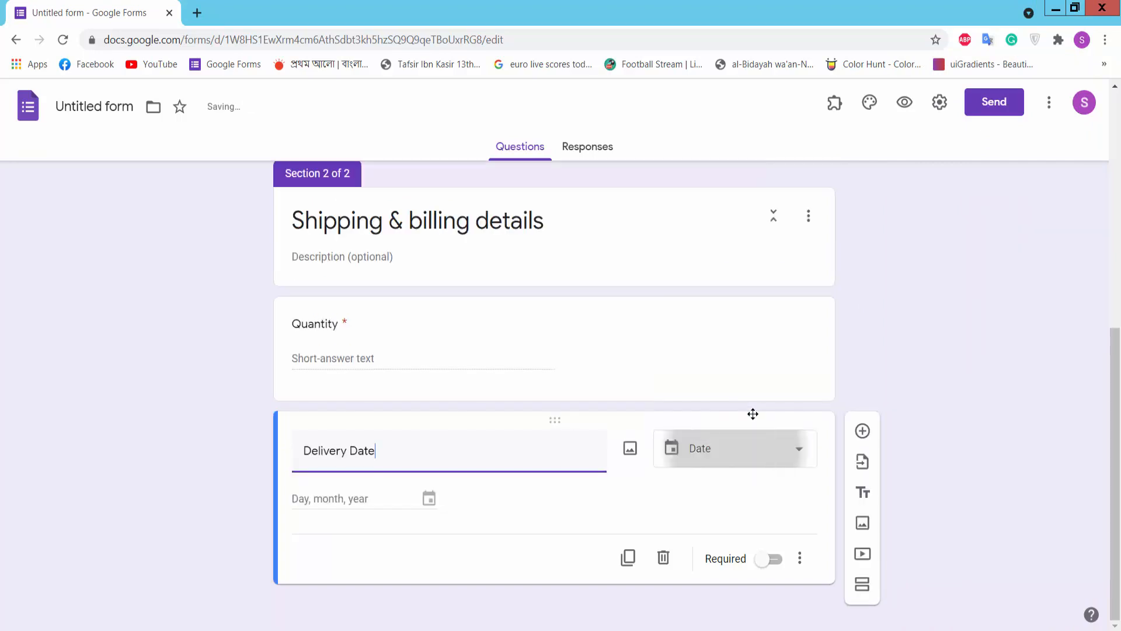
# Step: Set the Delivery Date question's type to Date and make it required
pyautogui.click(749, 457)
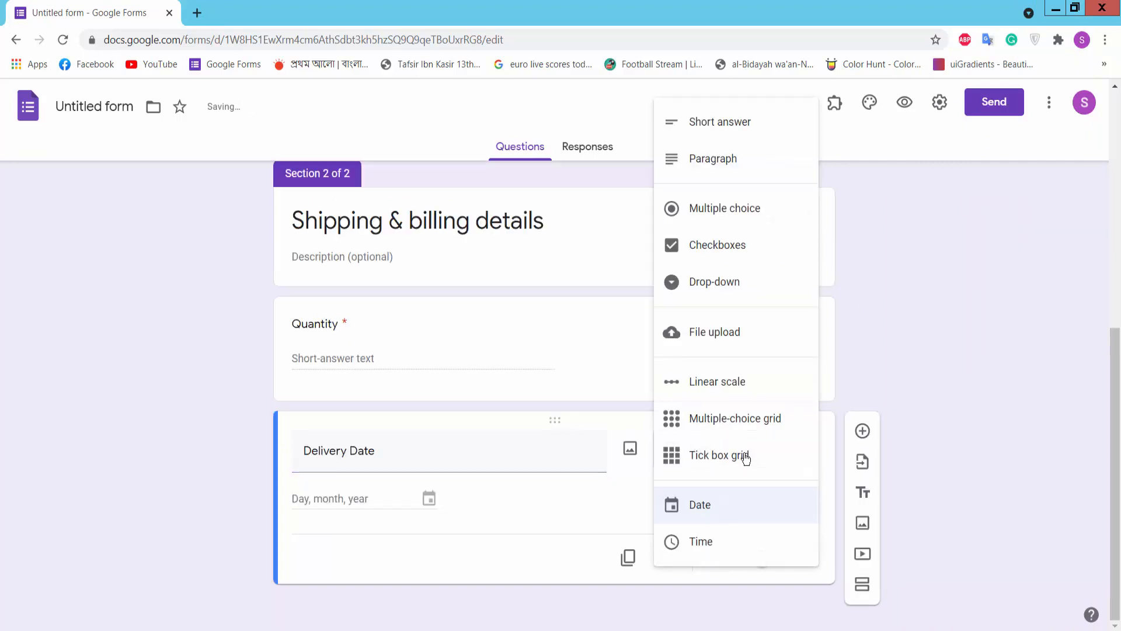
pyautogui.click(720, 508)
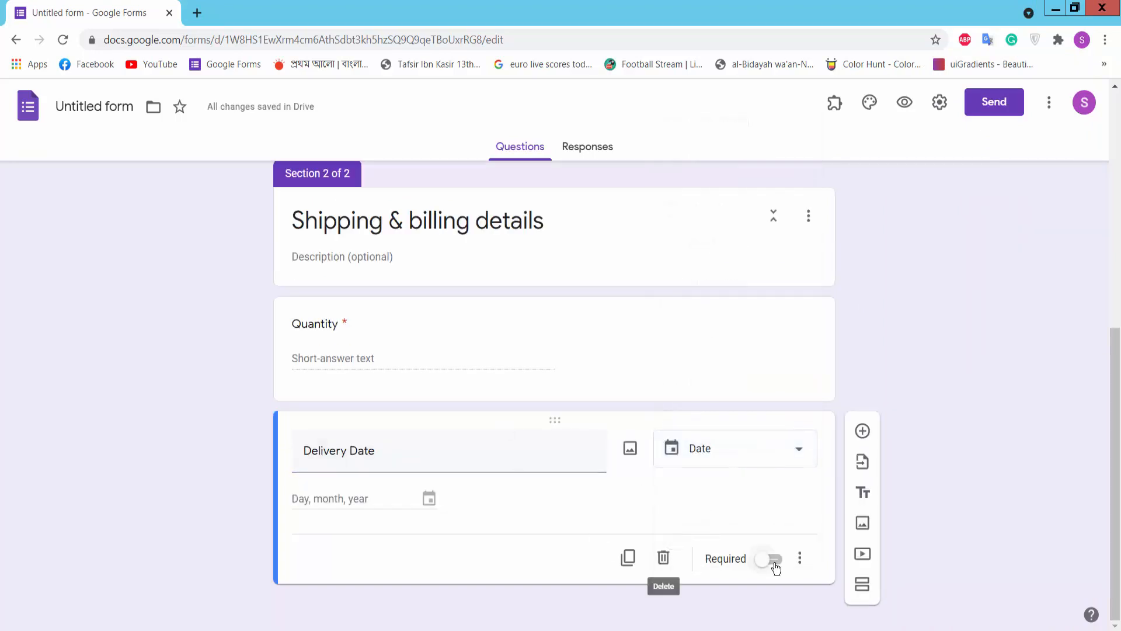
pyautogui.click(774, 561)
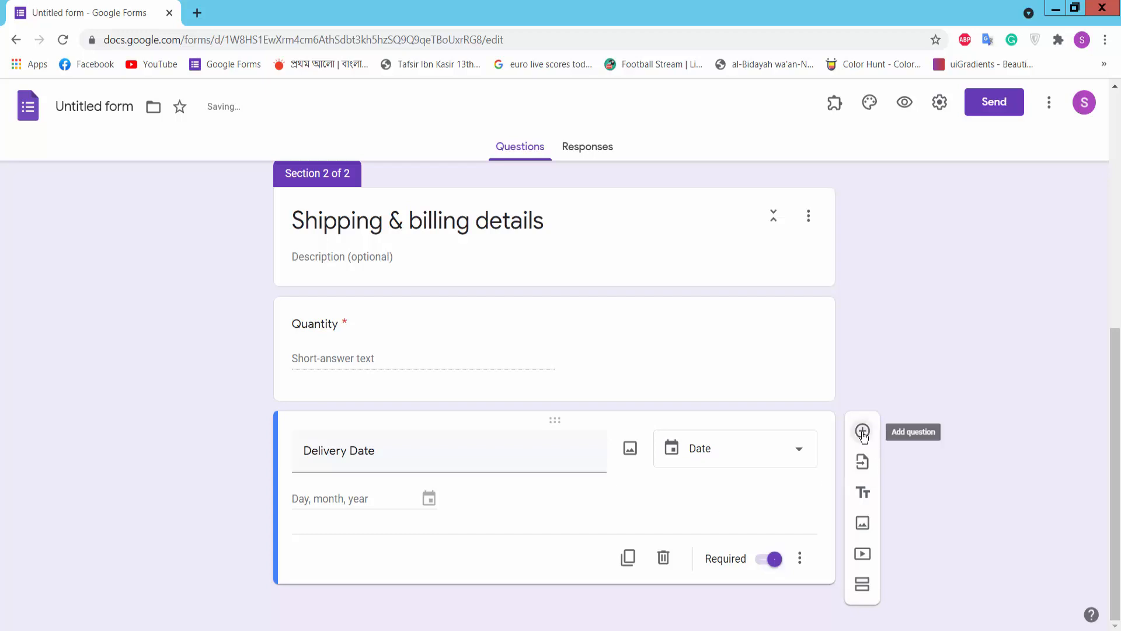
# Step: Add a question below Delivery Date and title it "Delivery Address", copied from the Notepad notes
pyautogui.click(863, 443)
pyautogui.hotkey('alt', 'Tab')
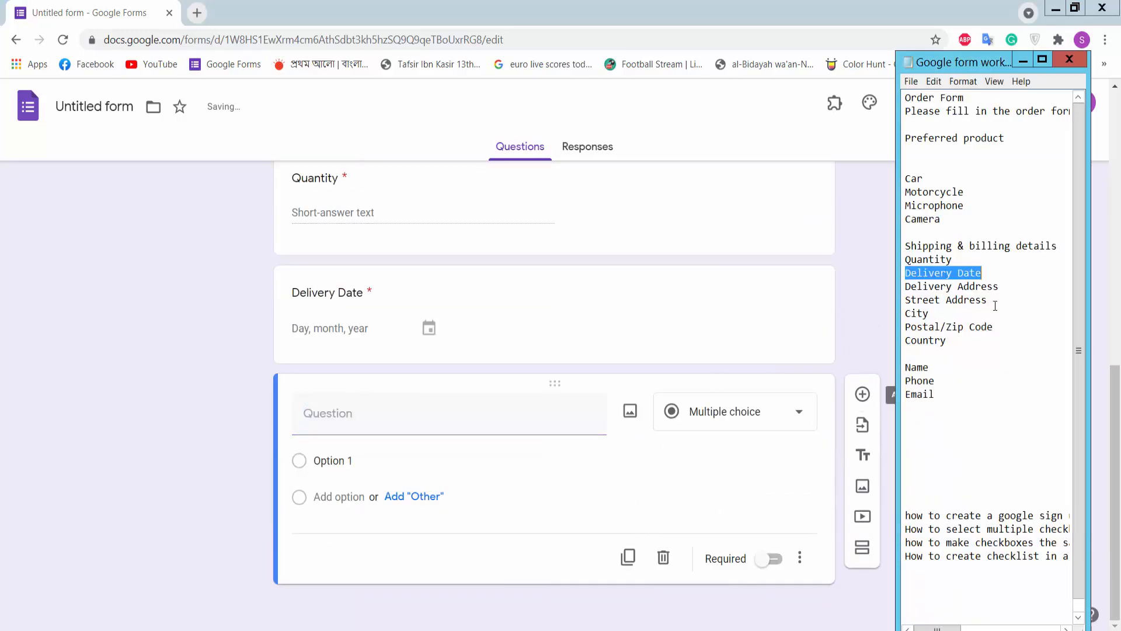
pyautogui.moveTo(1006, 286); pyautogui.dragTo(900, 288)
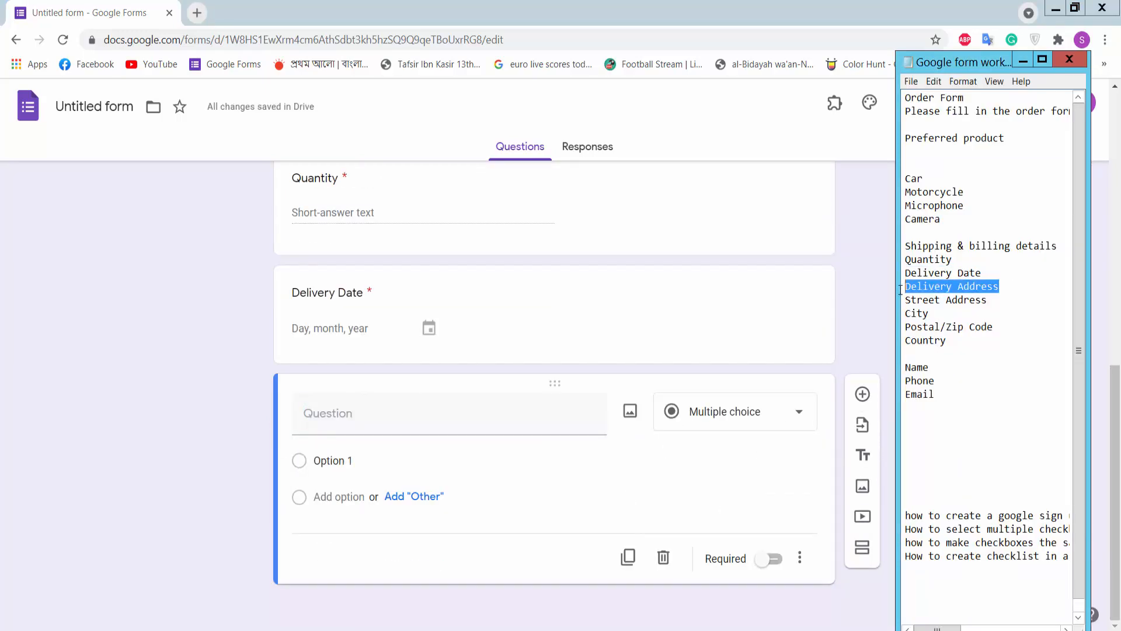
pyautogui.click(416, 427)
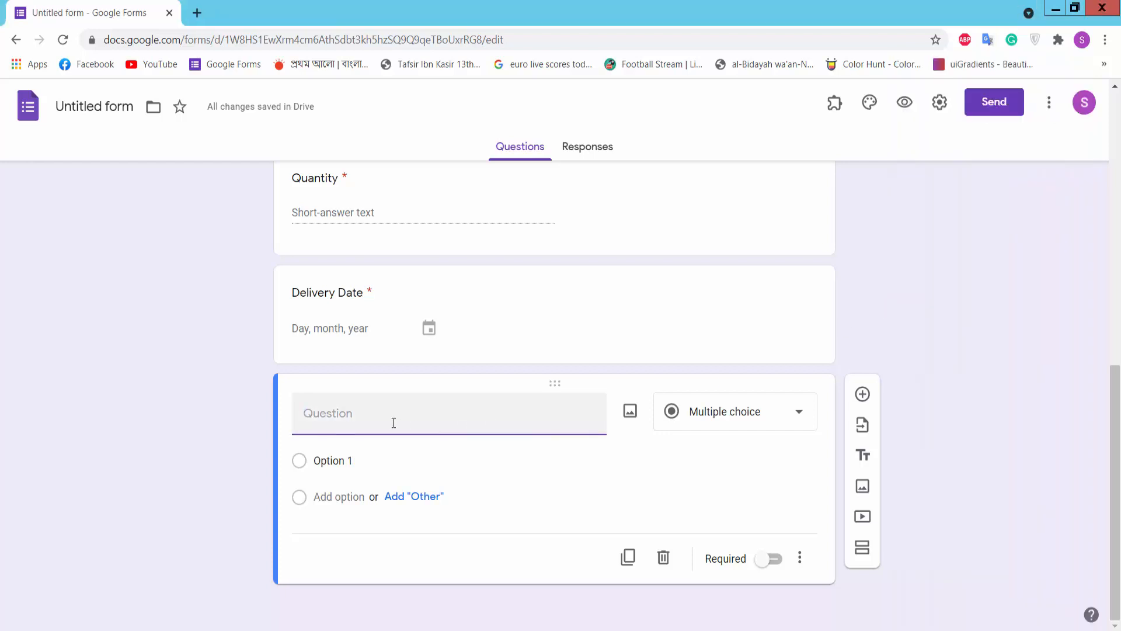
pyautogui.hotkey('ctrl', 'v')
# Step: Make the Delivery Address question required and set its type to Short answer
pyautogui.click(772, 558)
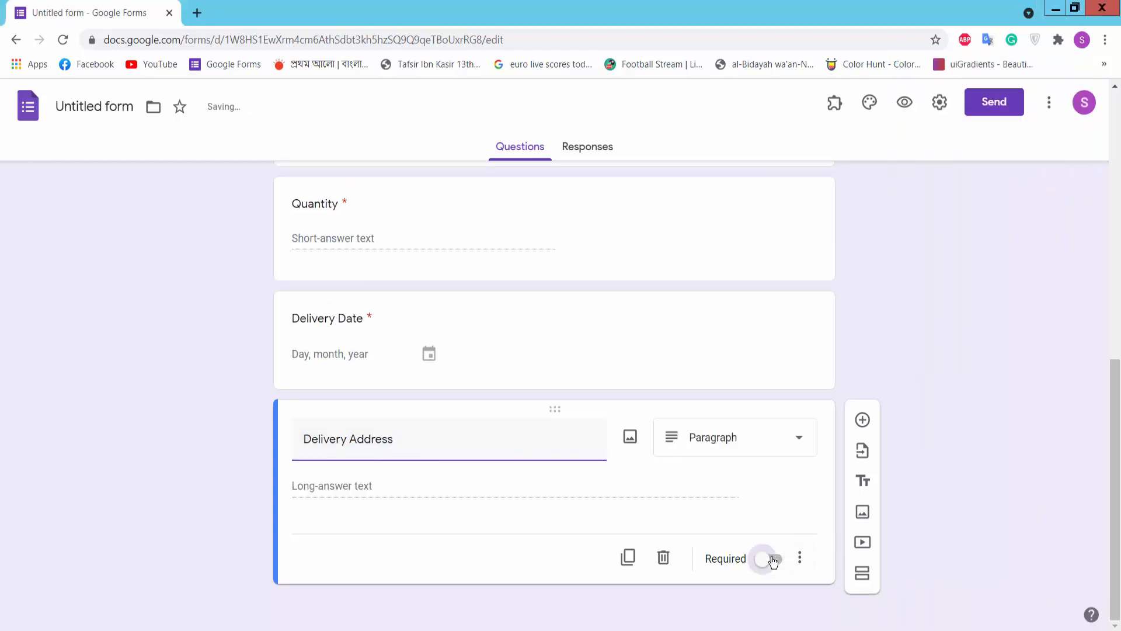
pyautogui.click(785, 442)
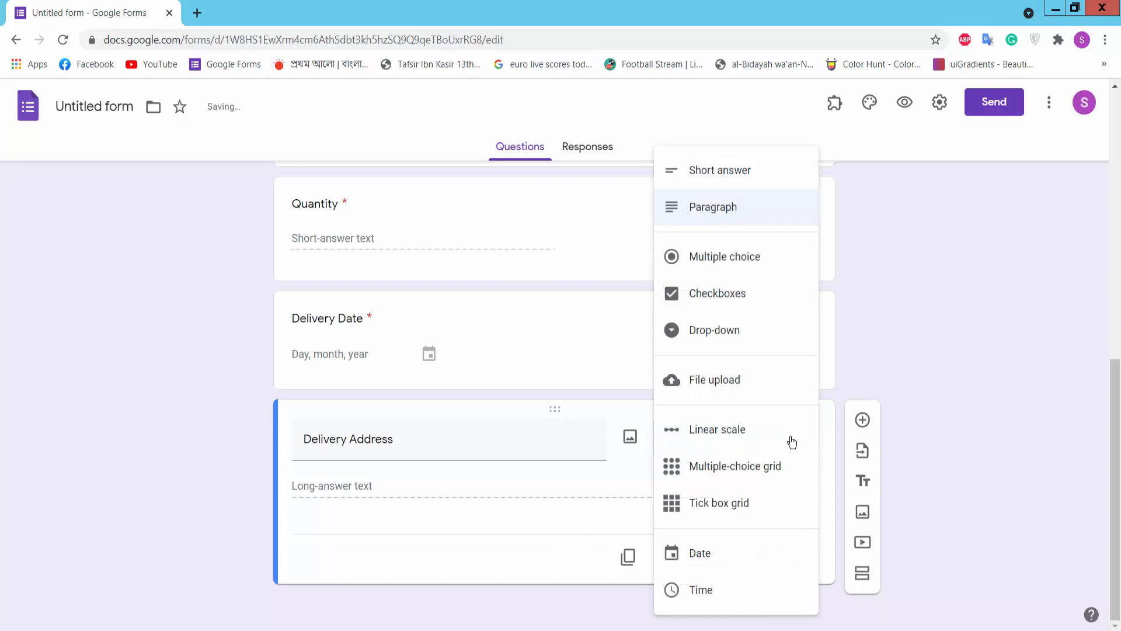
pyautogui.click(748, 178)
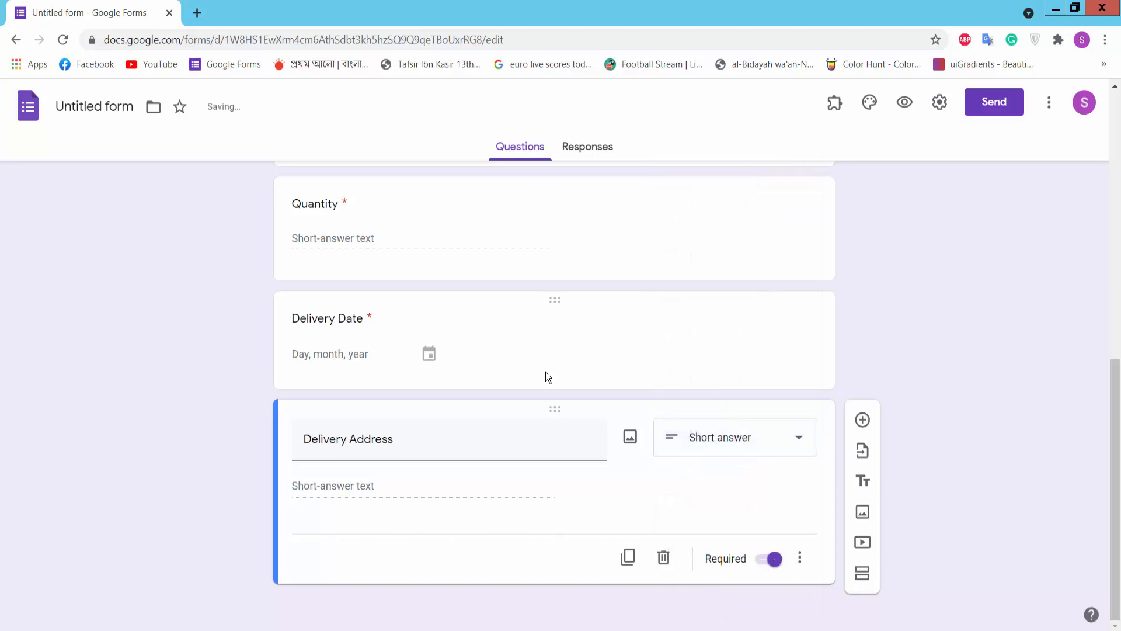
# Step: Add a required question below Delivery Address titled "Street Address", copied from the Notepad notes
pyautogui.click(862, 420)
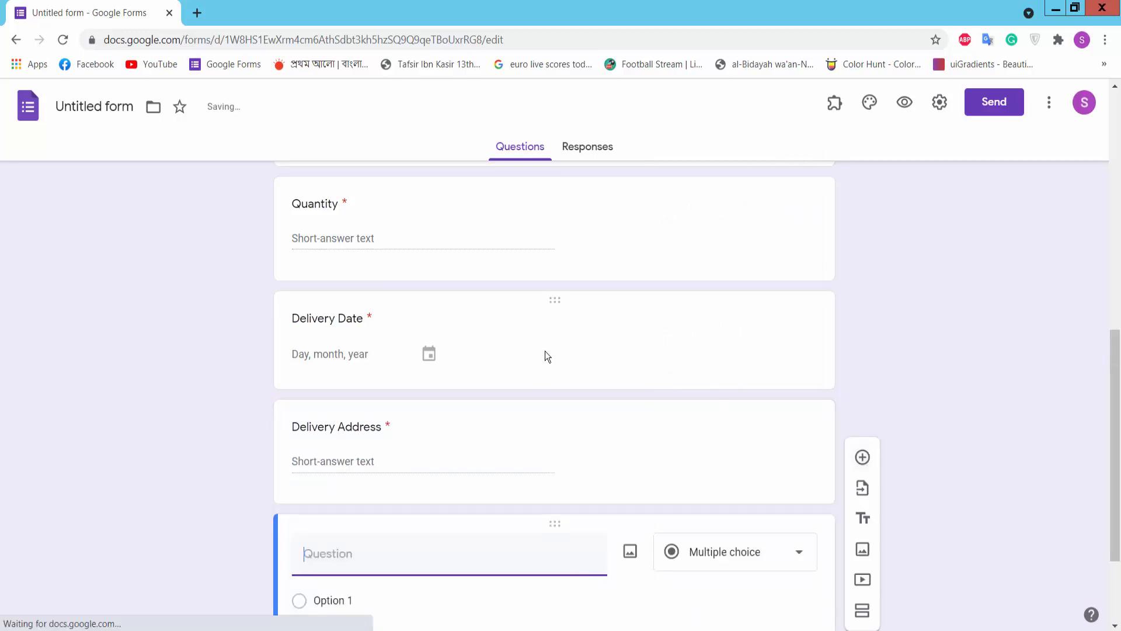
pyautogui.hotkey('alt', 'Tab')
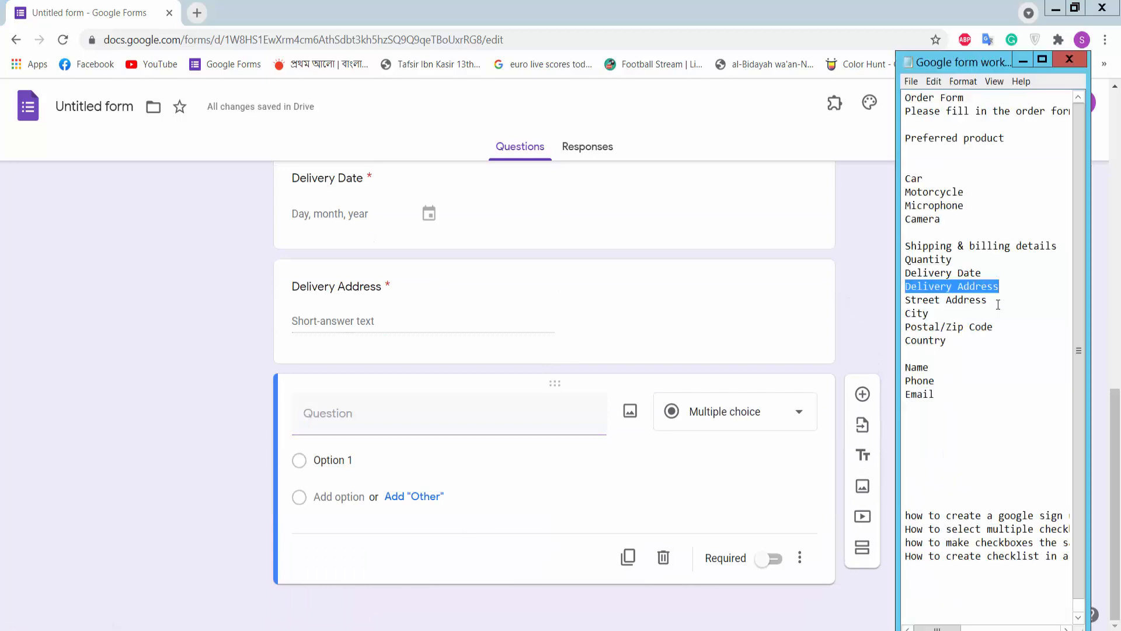
pyautogui.doubleClick(967, 299)
pyautogui.keyDown('shift'); pyautogui.click(893, 301); pyautogui.keyUp('shift')
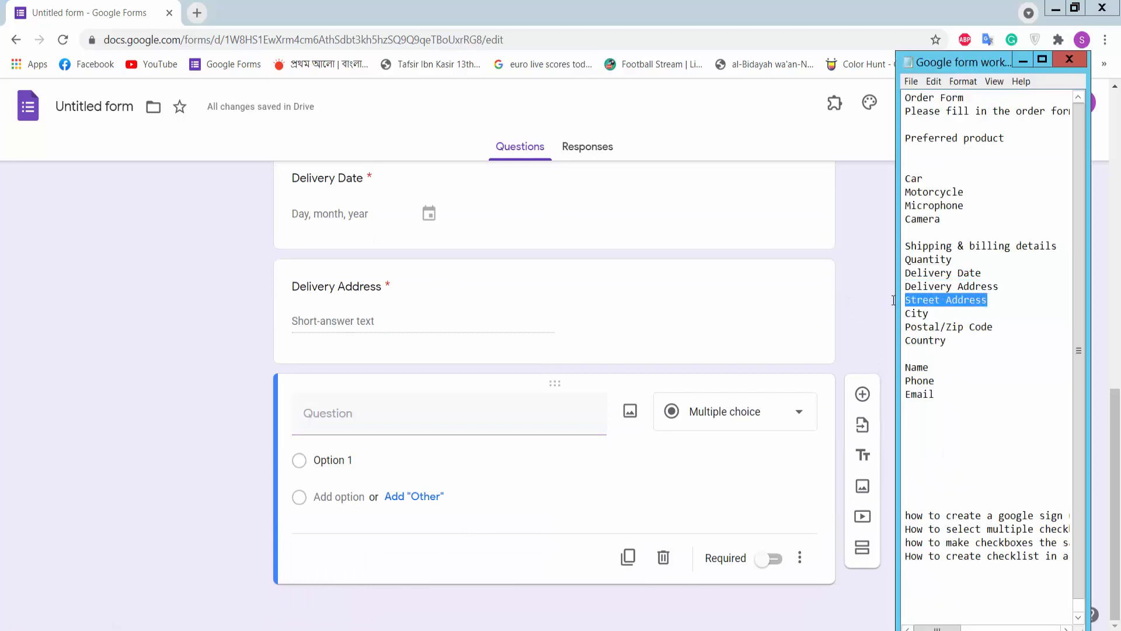
pyautogui.click(418, 421)
pyautogui.hotkey('ctrl', 'v')
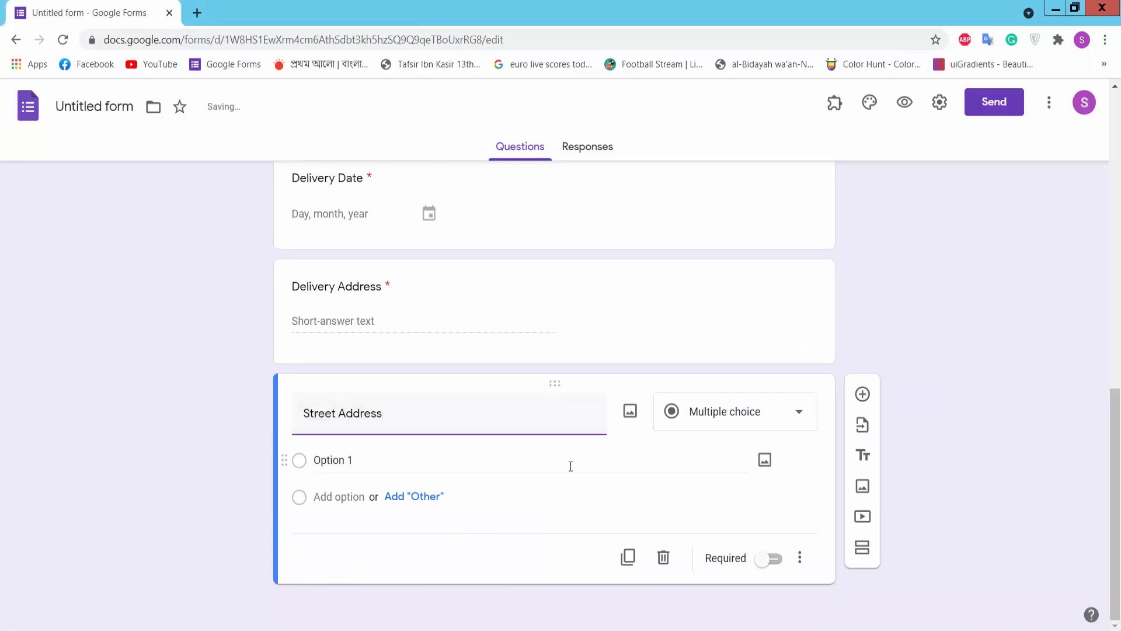
pyautogui.click(771, 560)
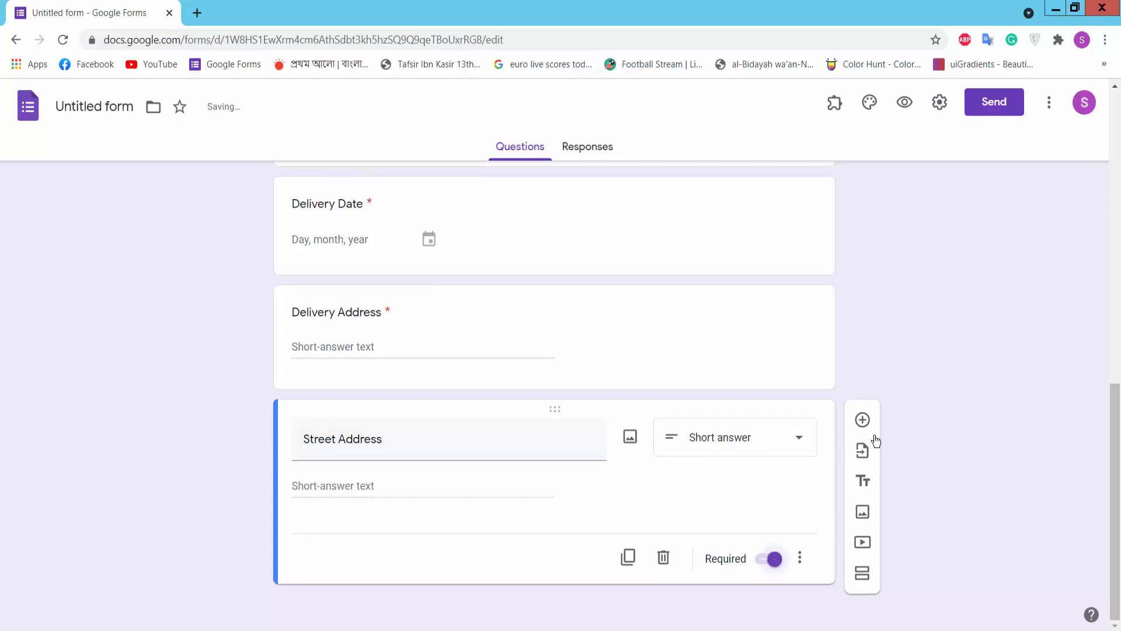
# Step: Add a required question below Street Address titled "City", copied from the Notepad notes
pyautogui.click(863, 419)
pyautogui.hotkey('alt', 'Tab')
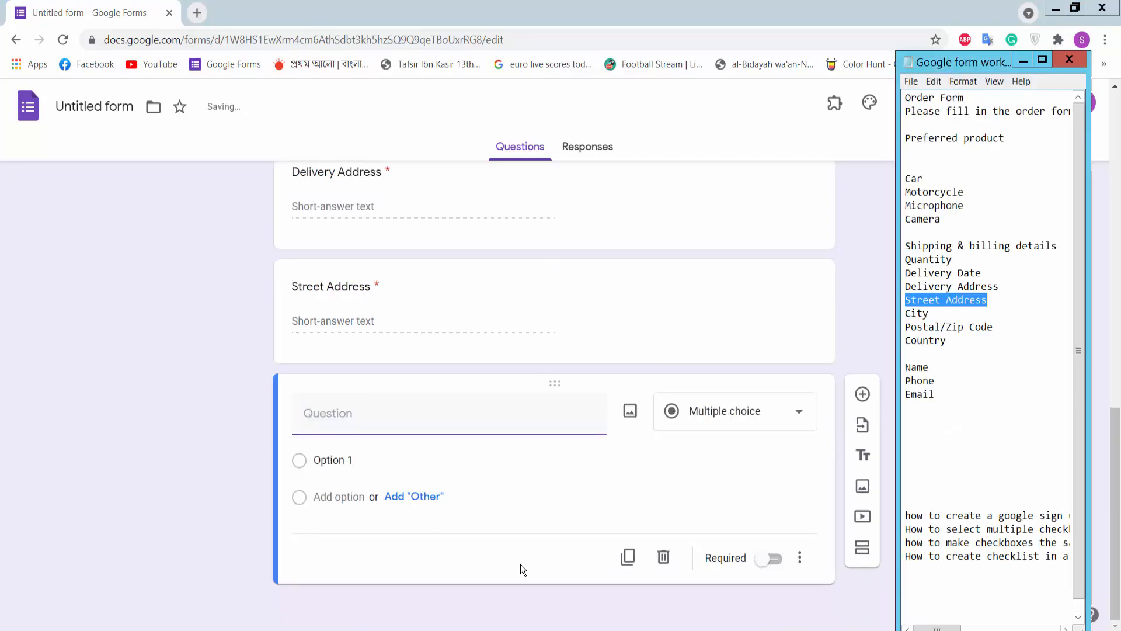
pyautogui.moveTo(967, 313); pyautogui.dragTo(884, 313)
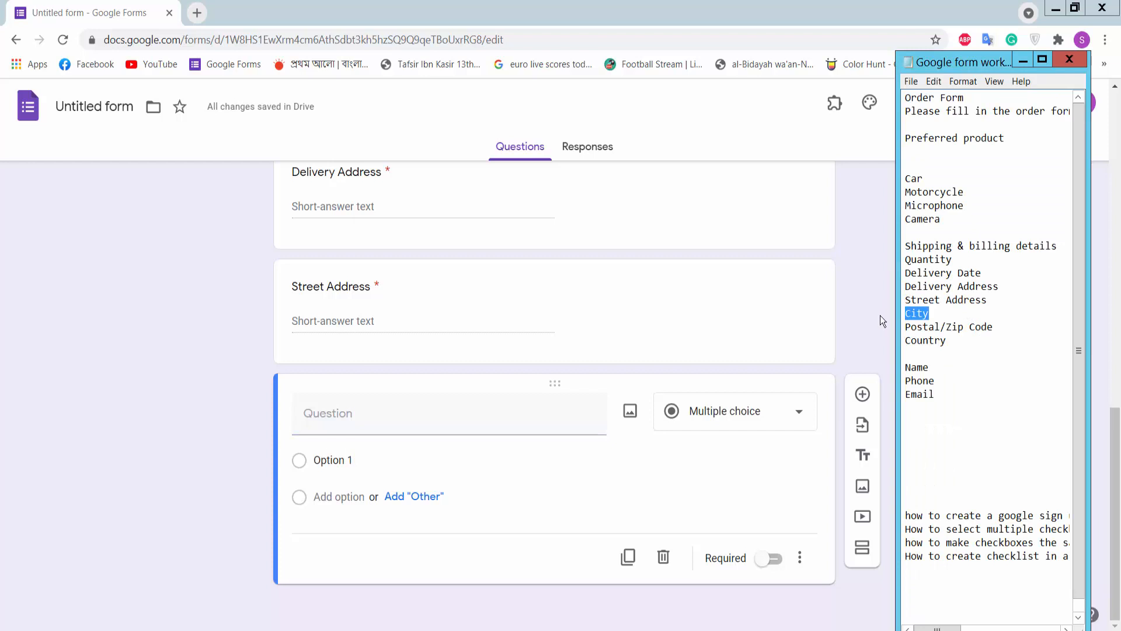
pyautogui.hotkey('alt', 'Tab')
pyautogui.click(406, 413)
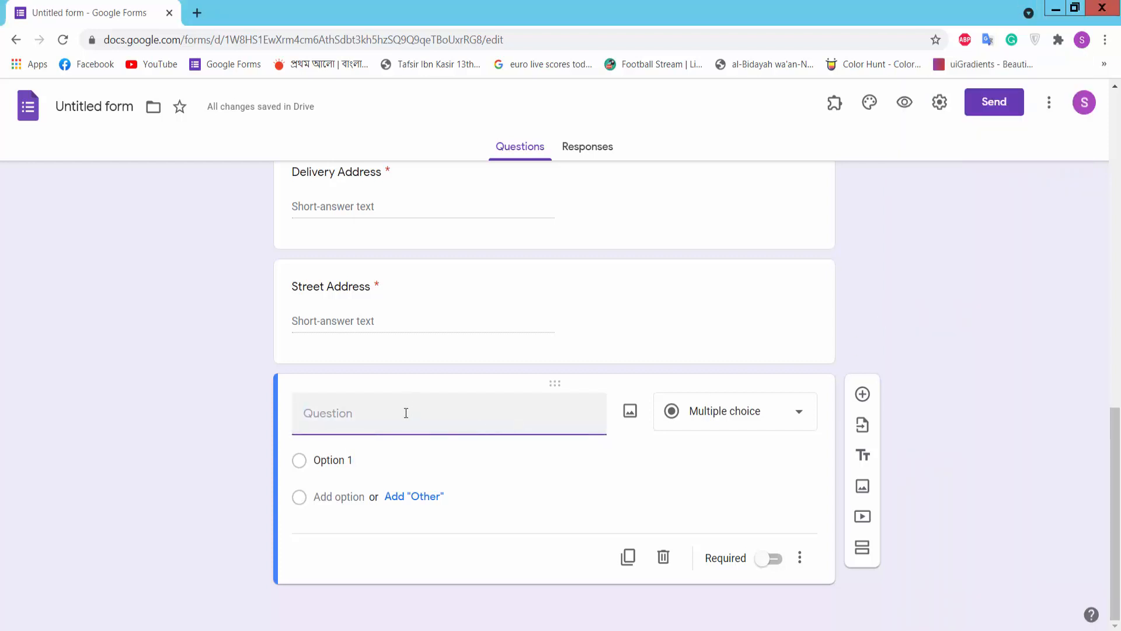
pyautogui.hotkey('ctrl', 'v')
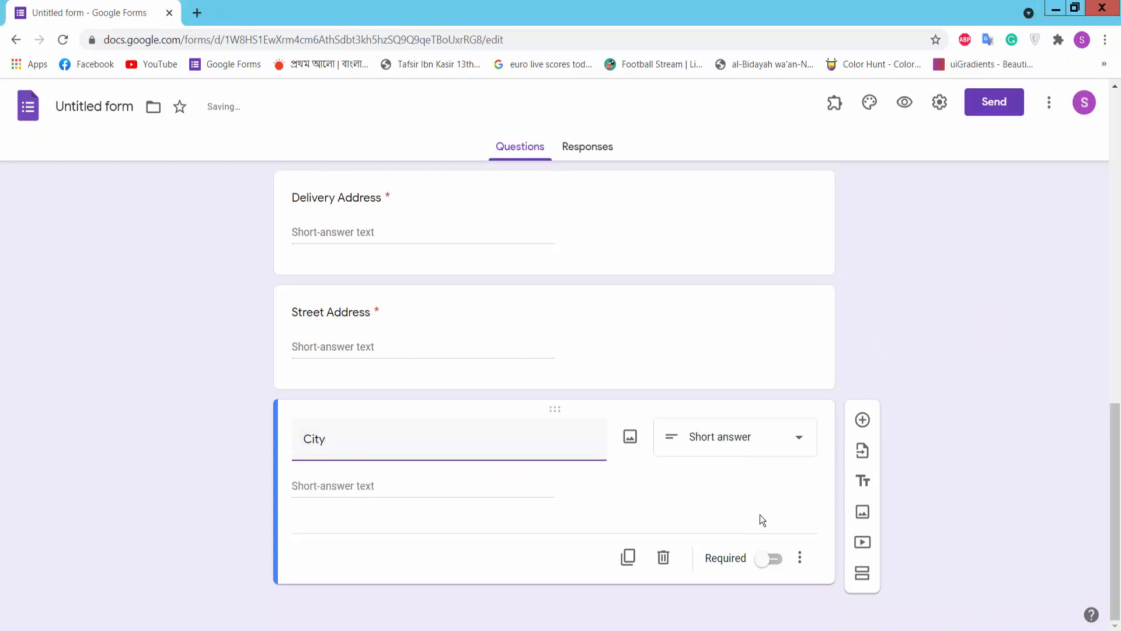
pyautogui.click(772, 560)
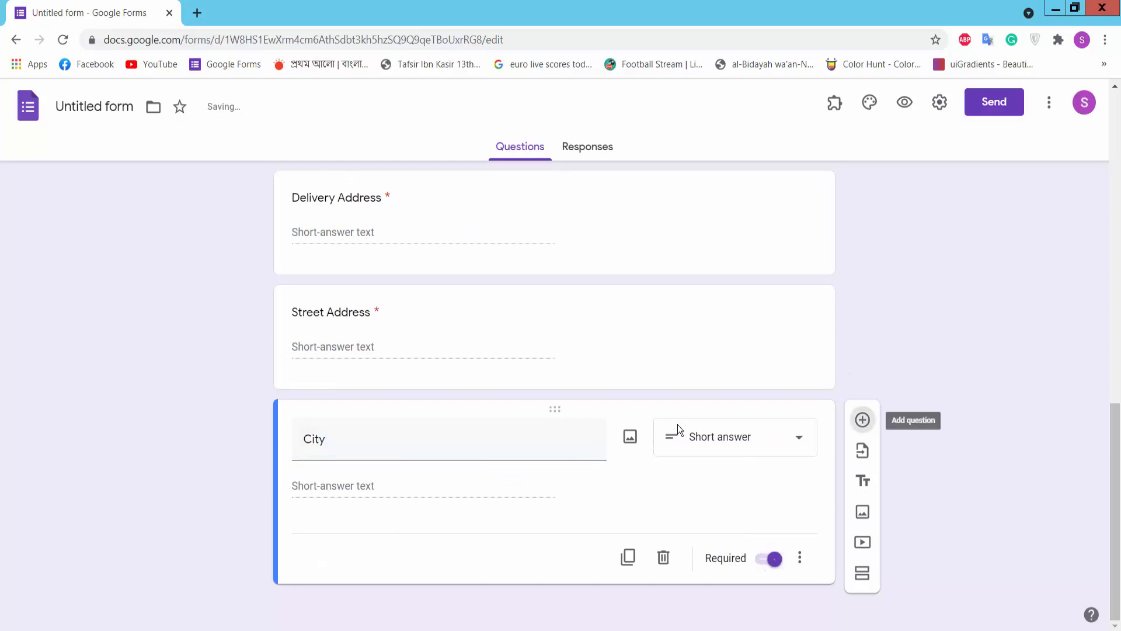
# Step: Add a required question below City titled "Postal/Zip Code", copied from the Notepad notes
pyautogui.click(863, 419)
pyautogui.hotkey('alt', 'Tab')
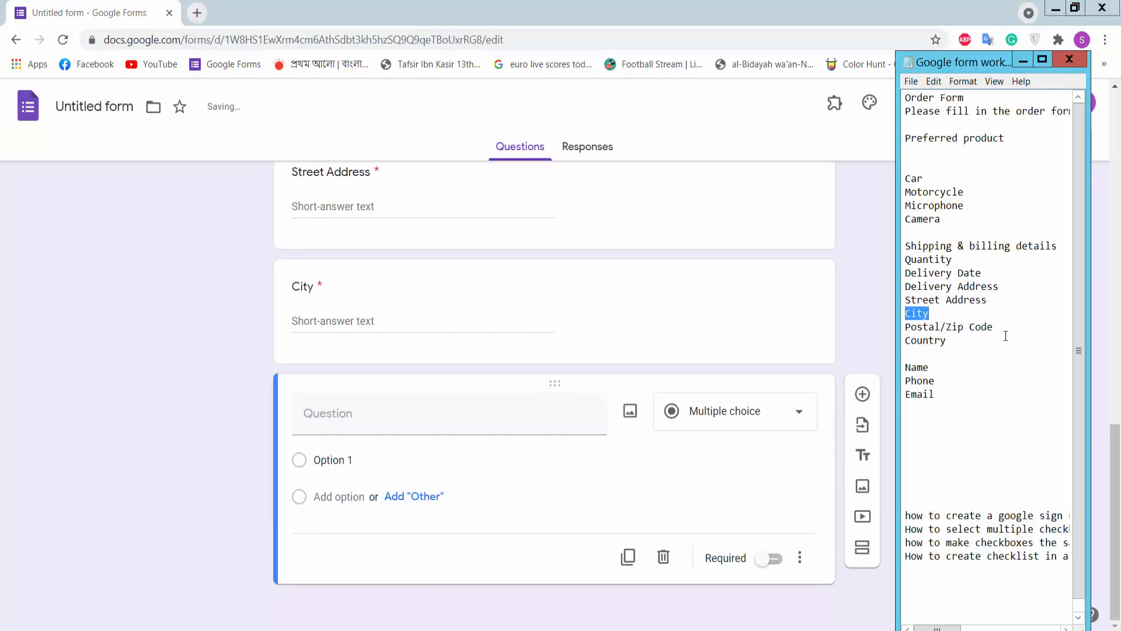
pyautogui.moveTo(994, 327); pyautogui.dragTo(876, 327)
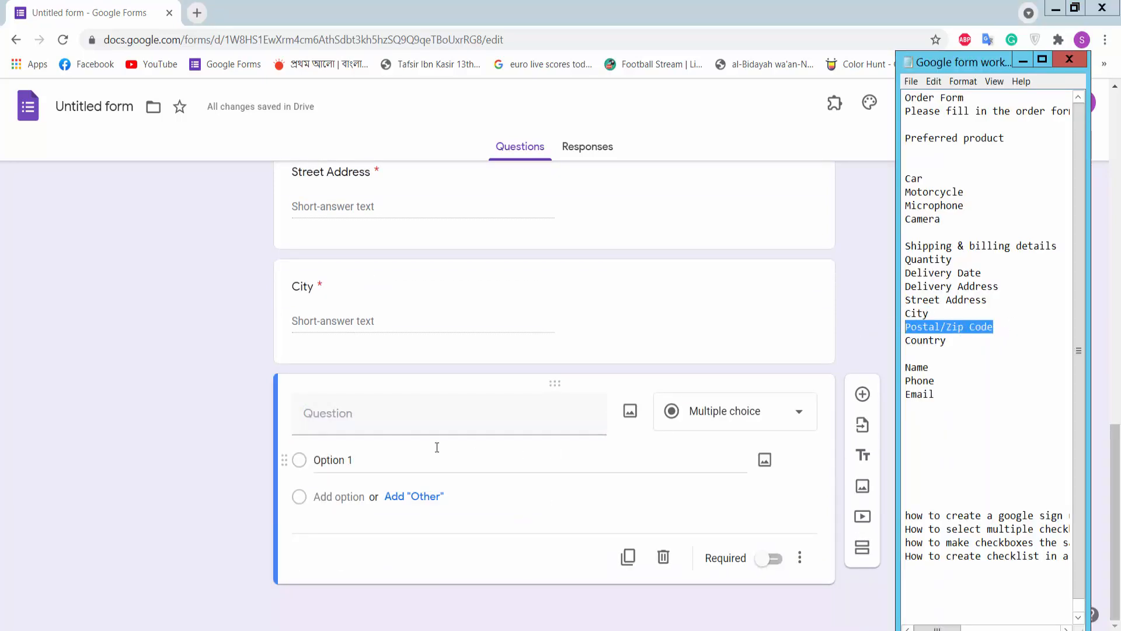
pyautogui.click(395, 422)
pyautogui.hotkey('ctrl', 'v')
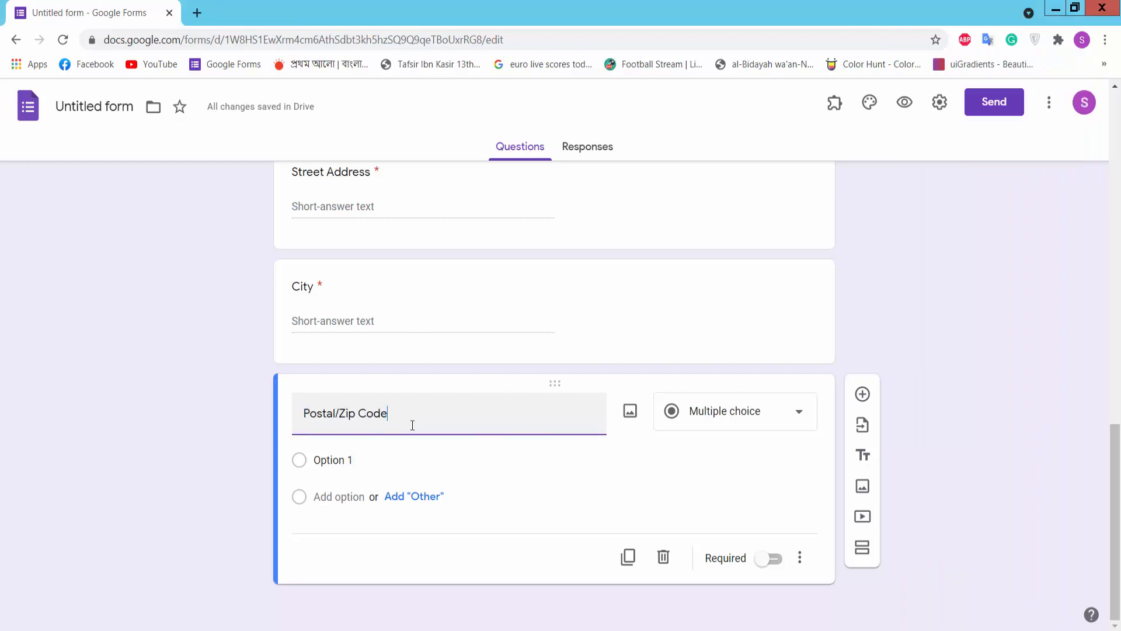
pyautogui.click(769, 558)
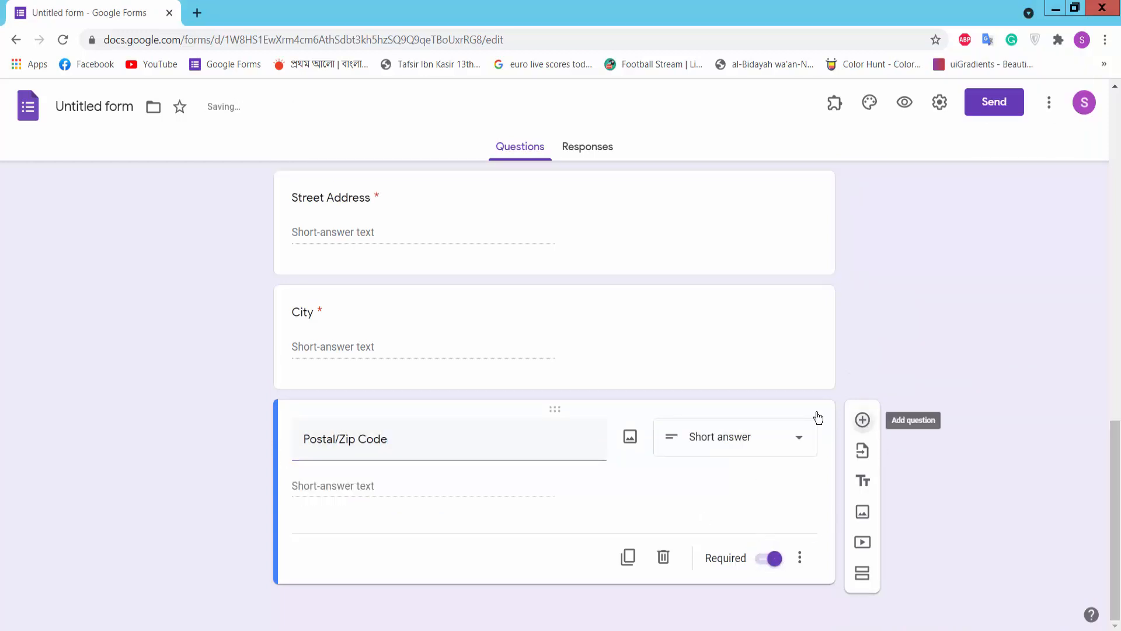
# Step: Add a required question below Postal/Zip Code titled "Country", copied from the Notepad notes
pyautogui.click(863, 420)
pyautogui.hotkey('alt', 'Tab')
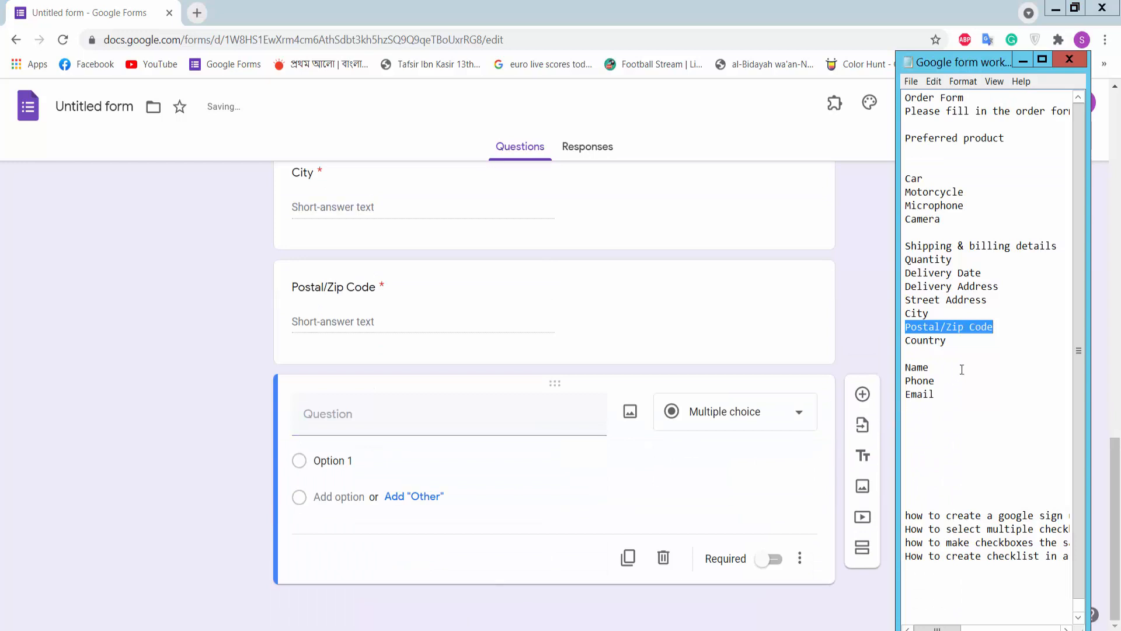
pyautogui.moveTo(966, 342); pyautogui.dragTo(882, 344)
pyautogui.hotkey('ctrl', 'c')
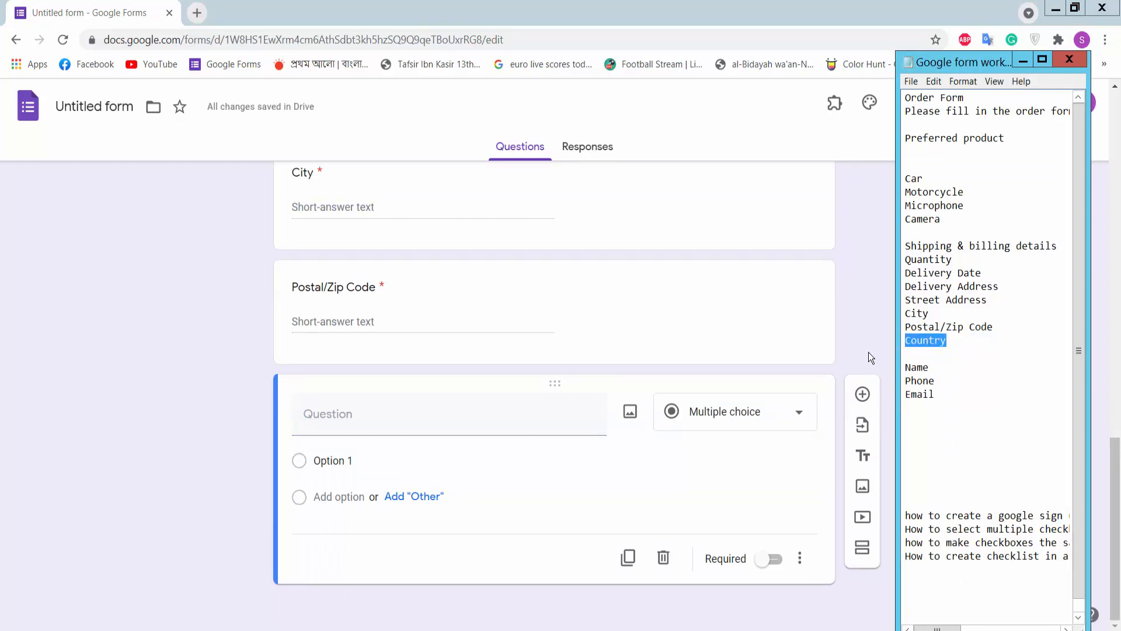
pyautogui.click(445, 415)
pyautogui.hotkey('ctrl', 'v')
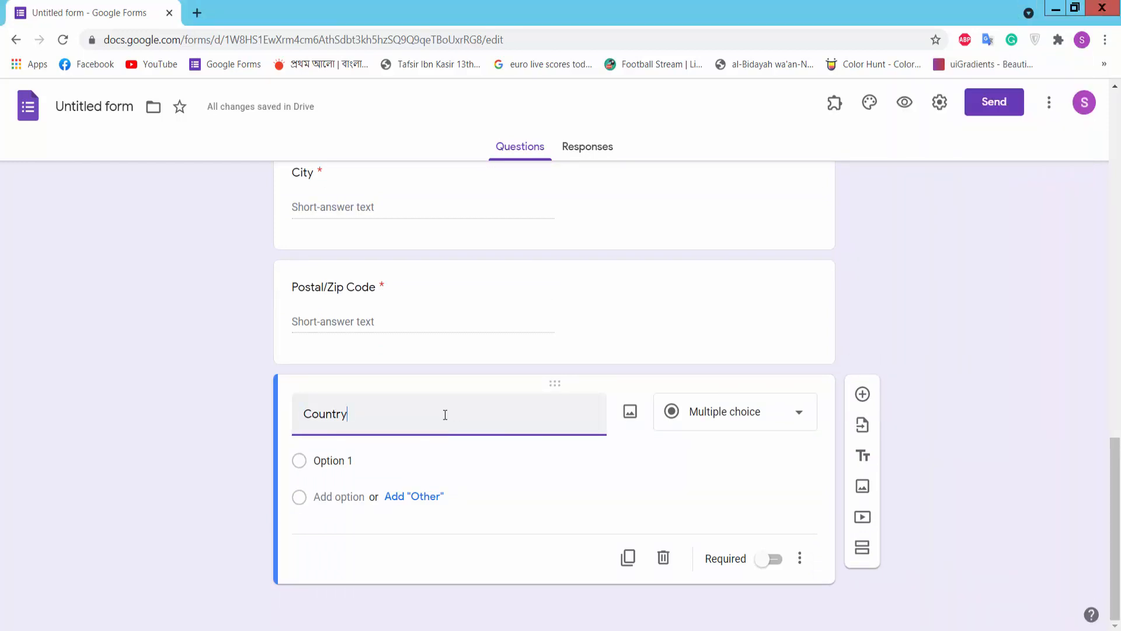
pyautogui.click(770, 559)
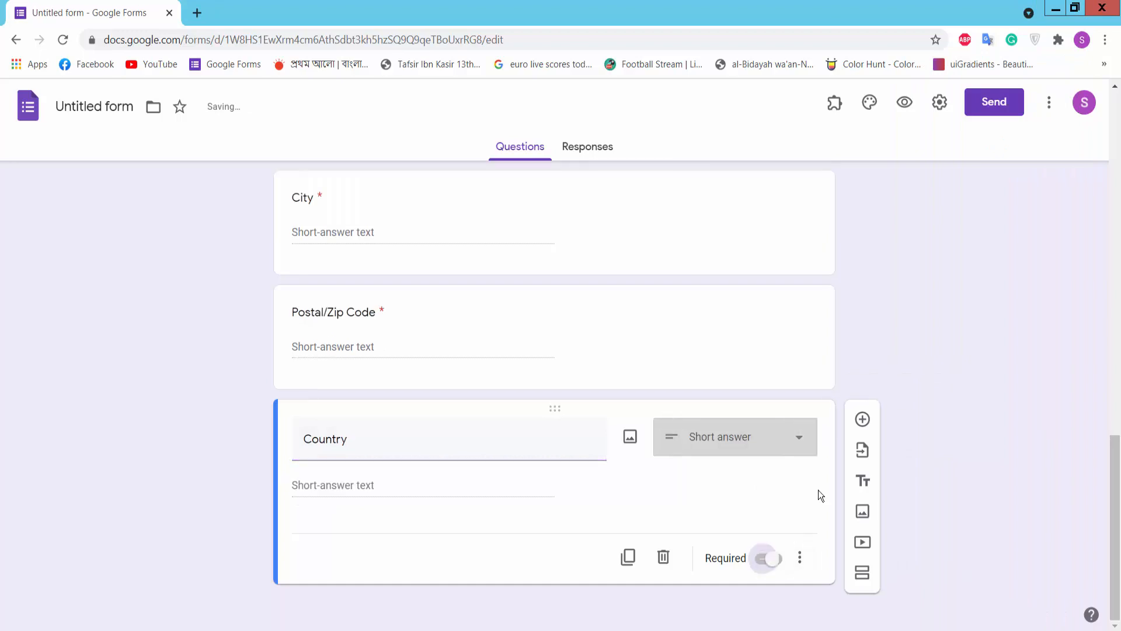
# Step: Add a required question below Country titled "Name", copied from the Notepad notes
pyautogui.click(862, 419)
pyautogui.hotkey('alt', 'Tab')
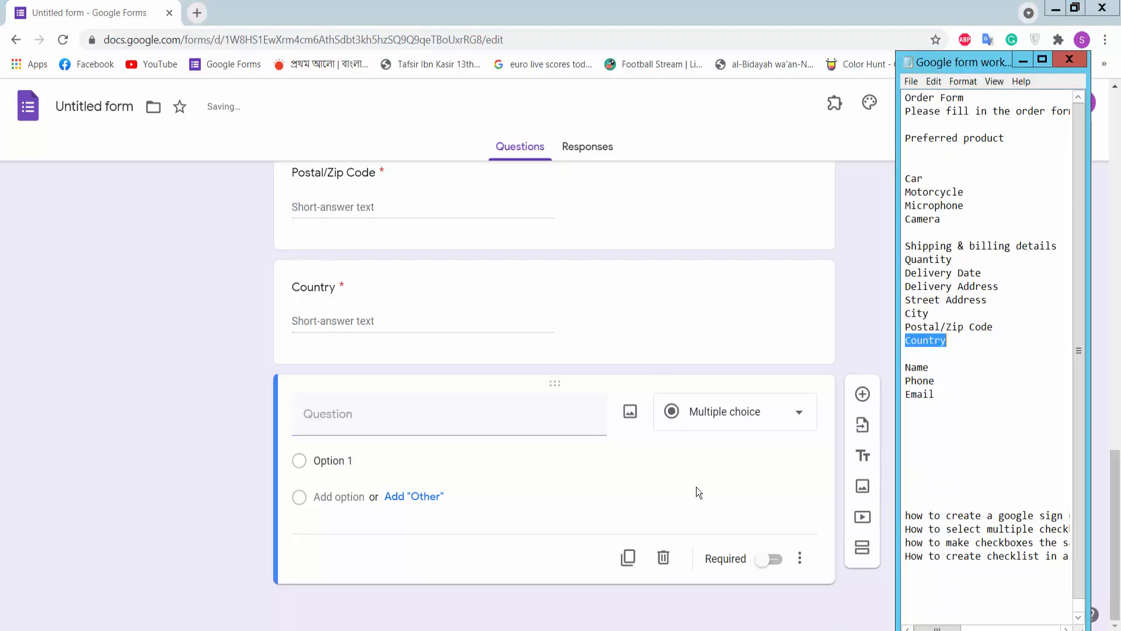
pyautogui.moveTo(946, 367); pyautogui.dragTo(902, 366)
pyautogui.hotkey('ctrl', 'c')
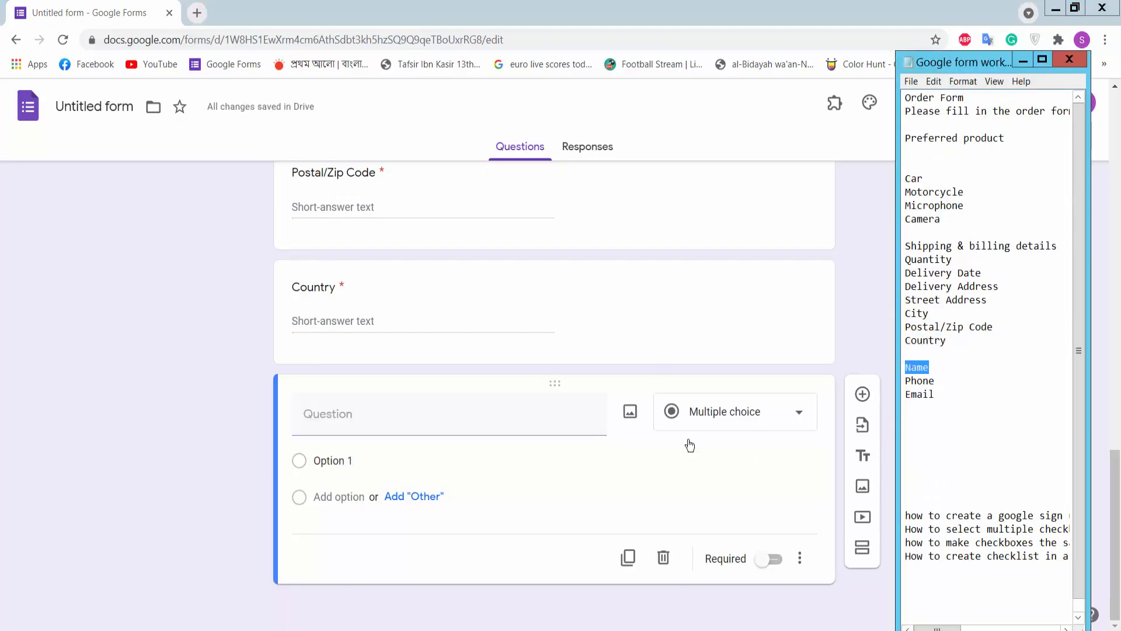
pyautogui.click(393, 429)
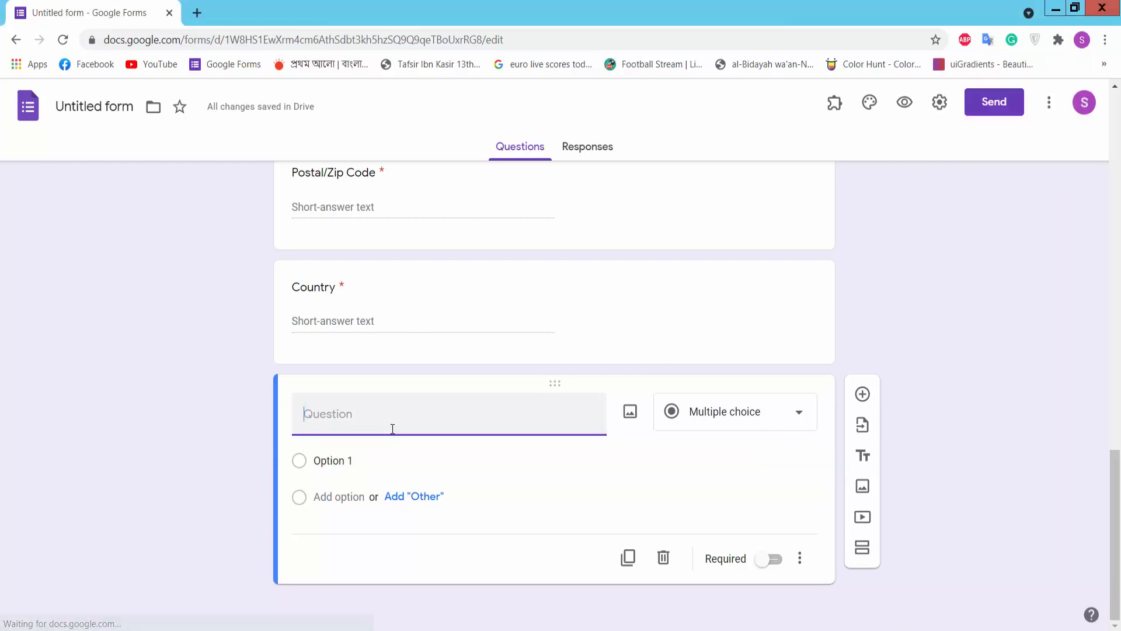
pyautogui.hotkey('ctrl', 'v')
pyautogui.click(769, 559)
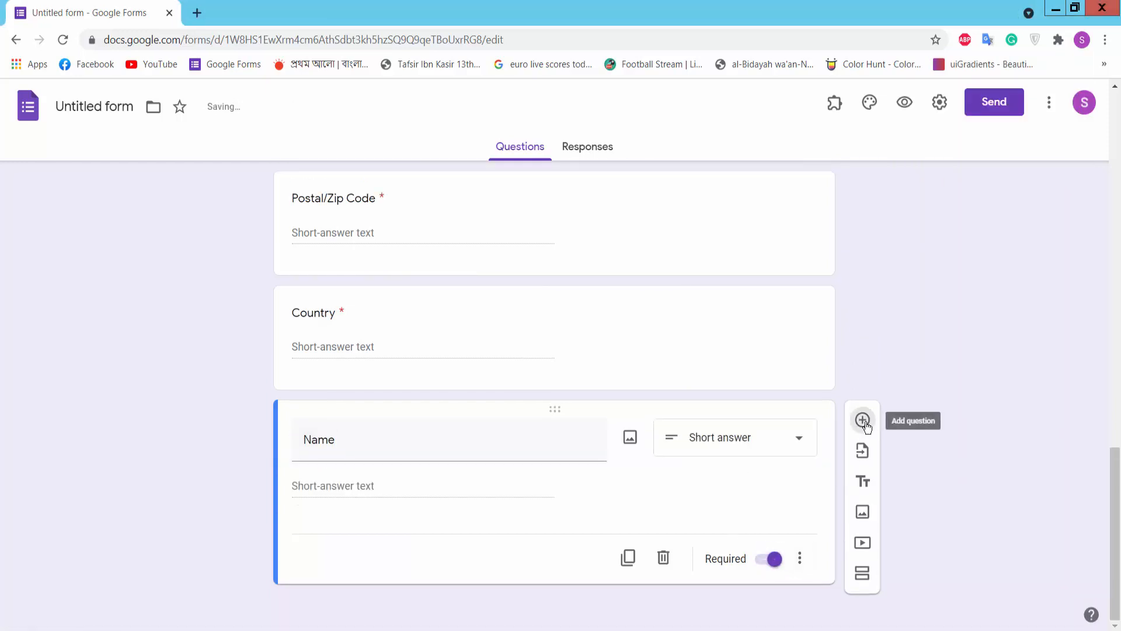
# Step: Add a required question below Name titled "Phone", copied from the Notepad notes
pyautogui.click(863, 420)
pyautogui.hotkey('alt', 'Tab')
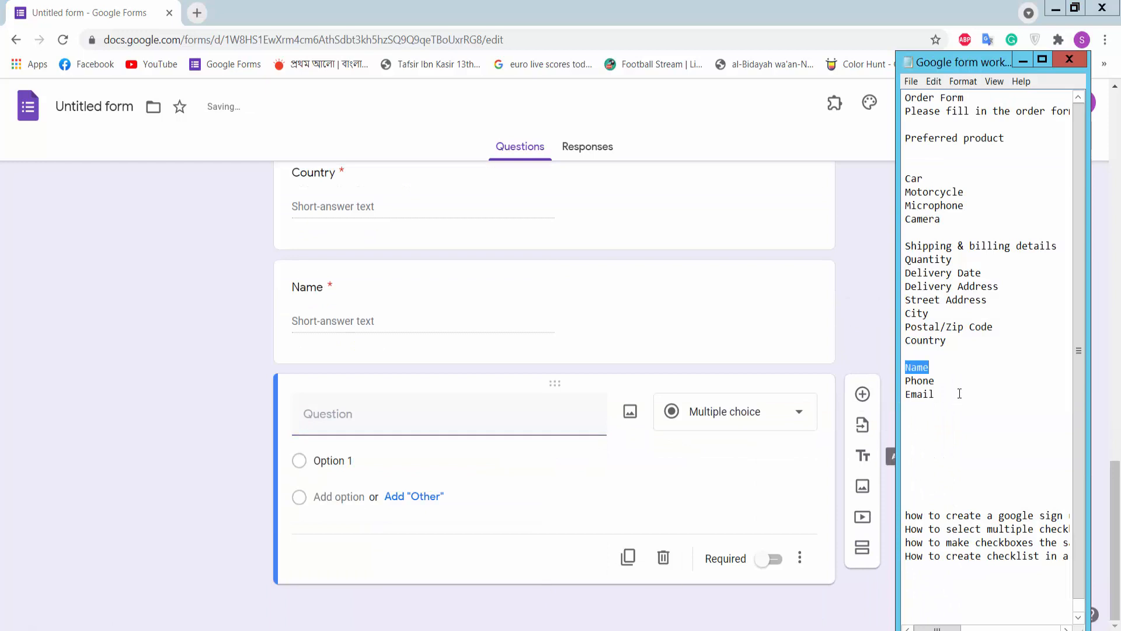
pyautogui.moveTo(937, 383); pyautogui.dragTo(902, 383)
pyautogui.hotkey('ctrl', 'c')
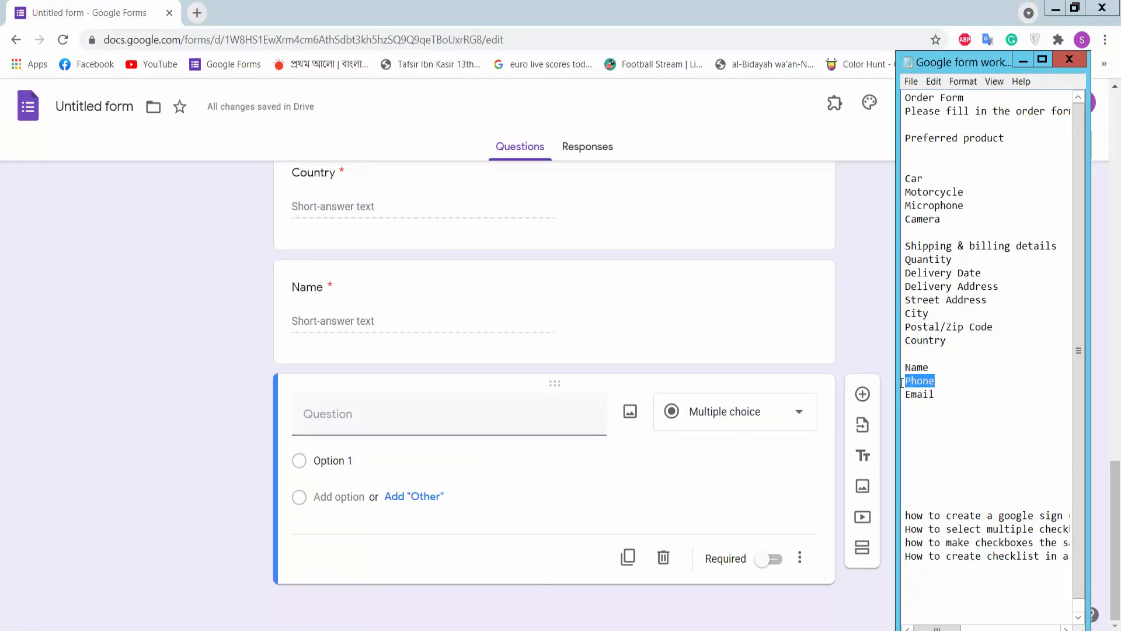
pyautogui.click(401, 430)
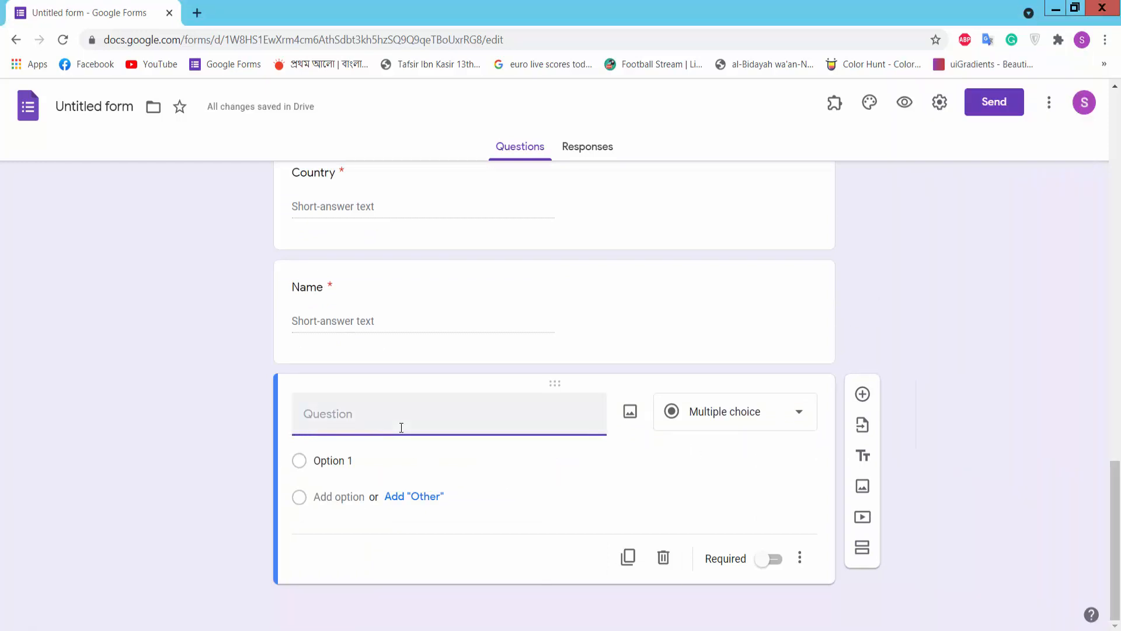
pyautogui.hotkey('ctrl', 'v')
pyautogui.click(767, 560)
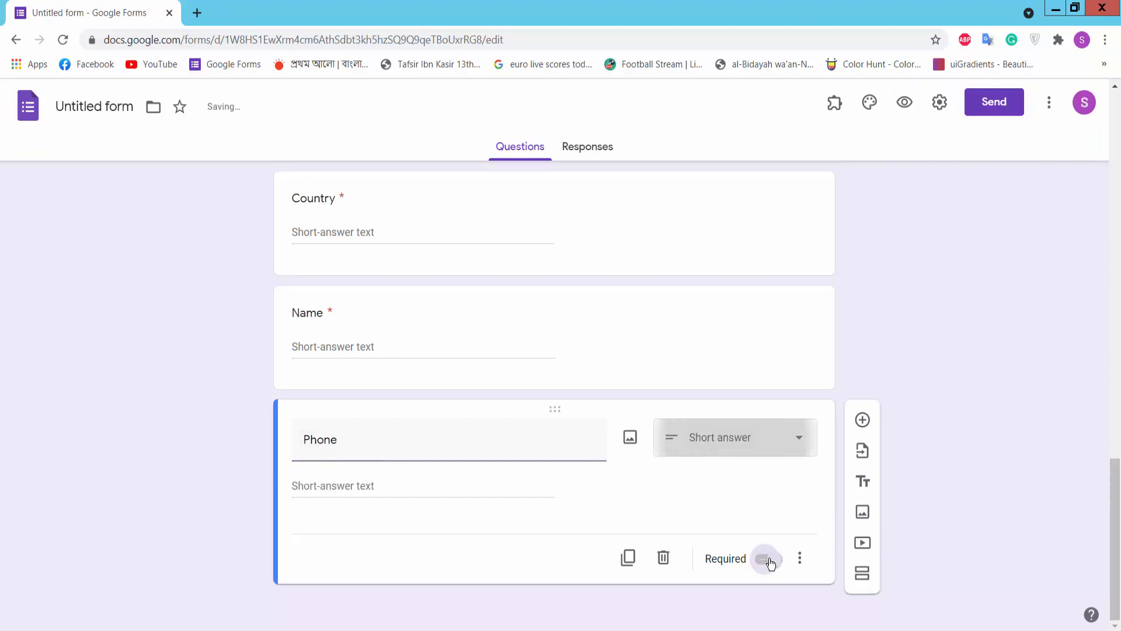
# Step: Add a required question below Phone titled "Email", copied from the Notepad notes
pyautogui.click(862, 420)
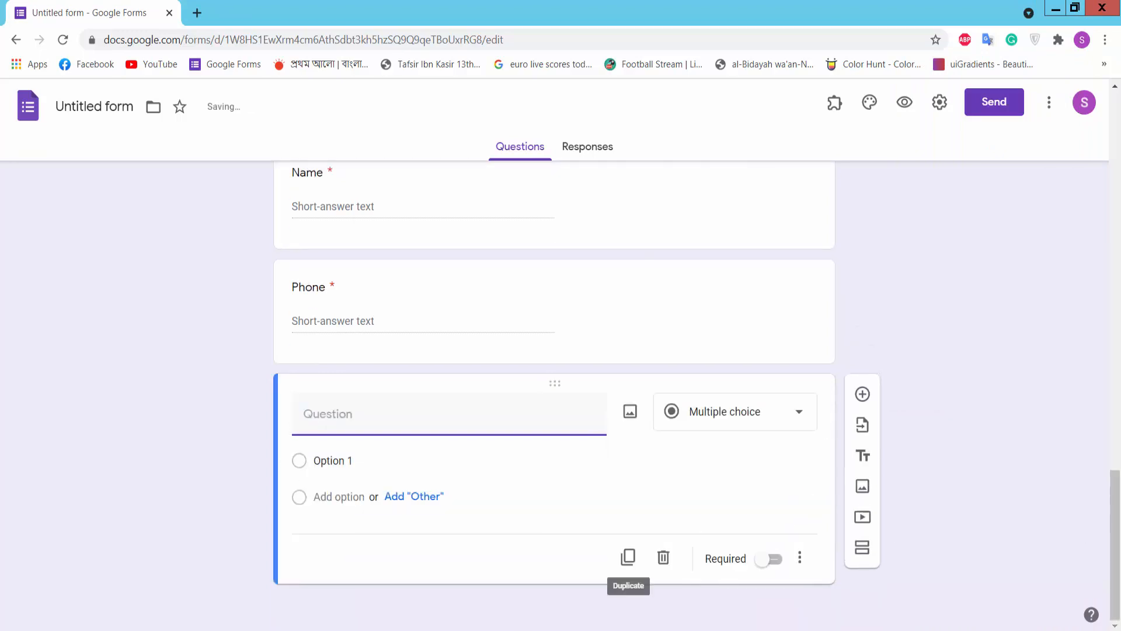
pyautogui.hotkey('alt', 'Tab')
pyautogui.moveTo(936, 396); pyautogui.dragTo(901, 395)
pyautogui.hotkey('ctrl', 'c')
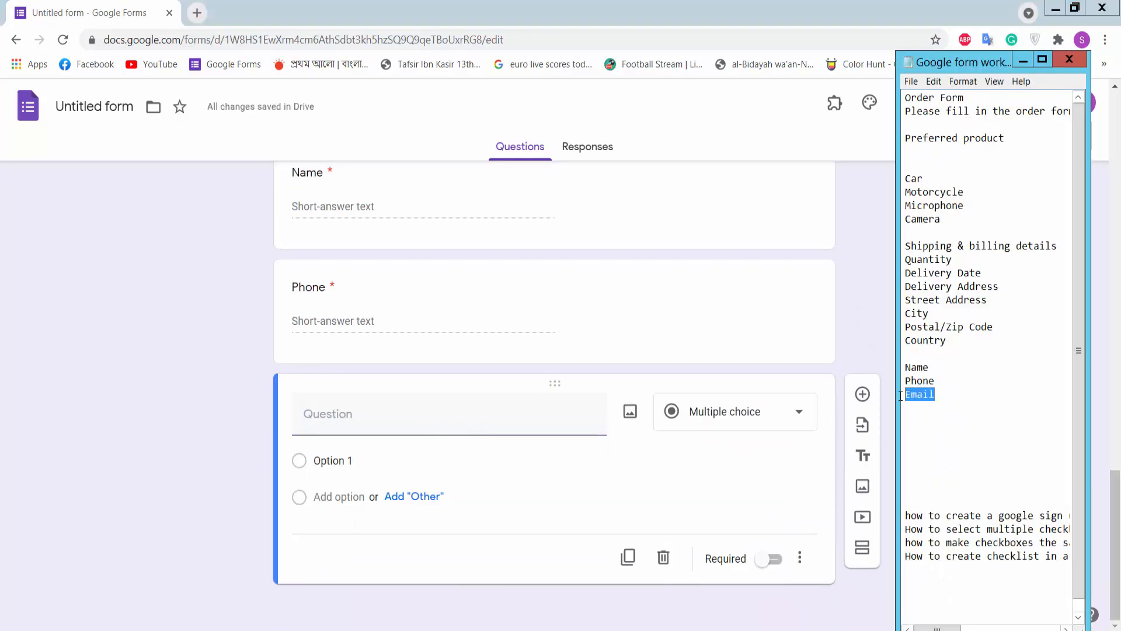
pyautogui.click(367, 422)
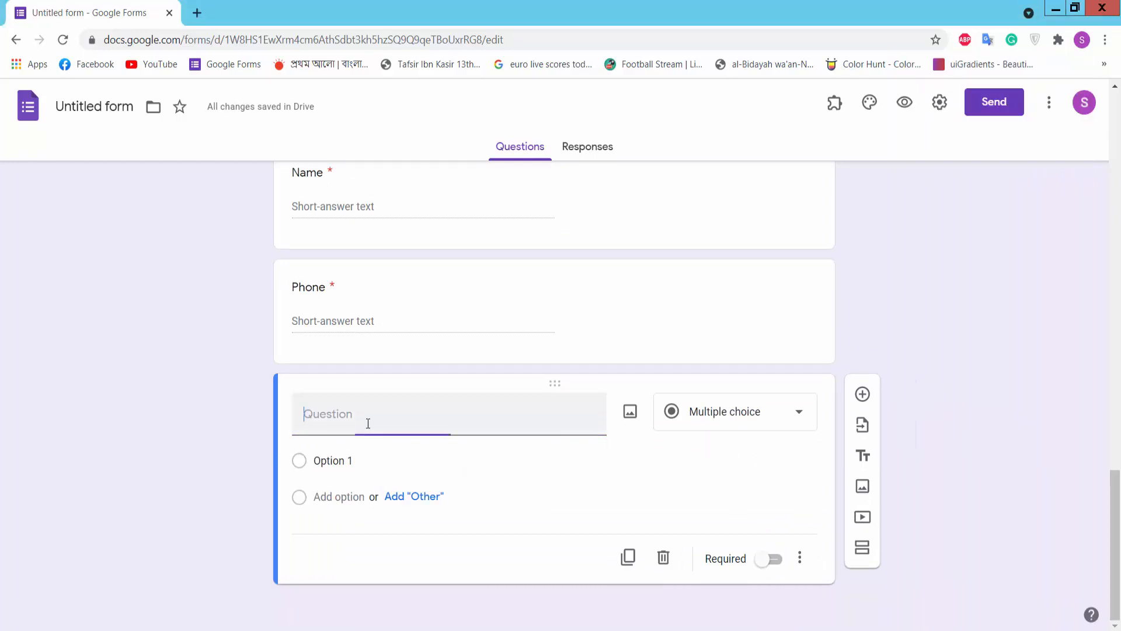
pyautogui.hotkey('ctrl', 'v')
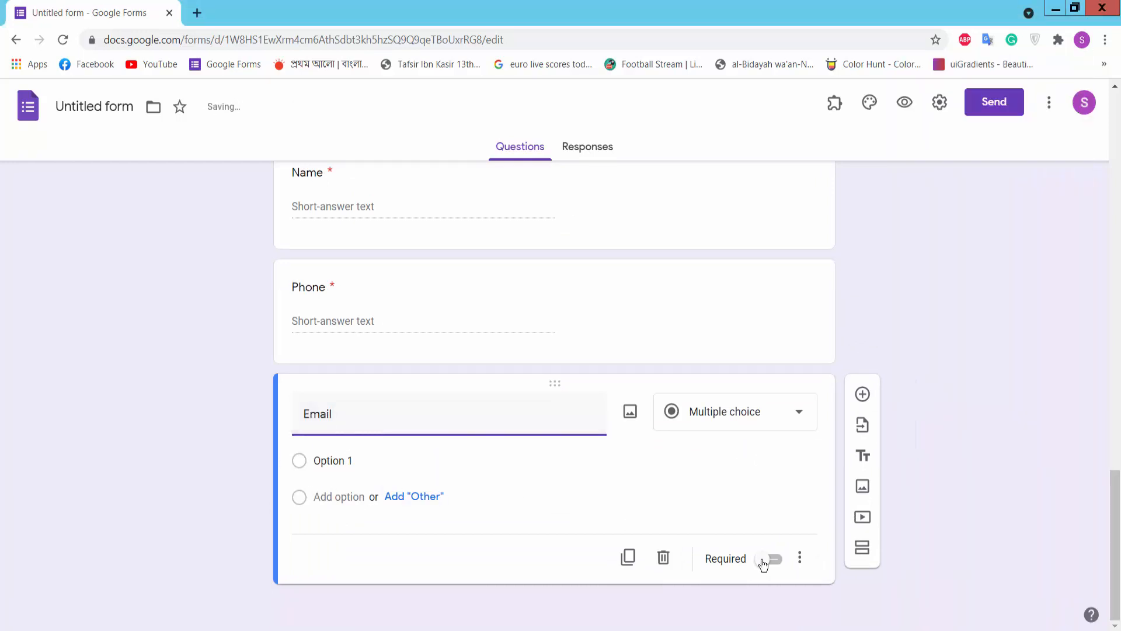
pyautogui.click(778, 557)
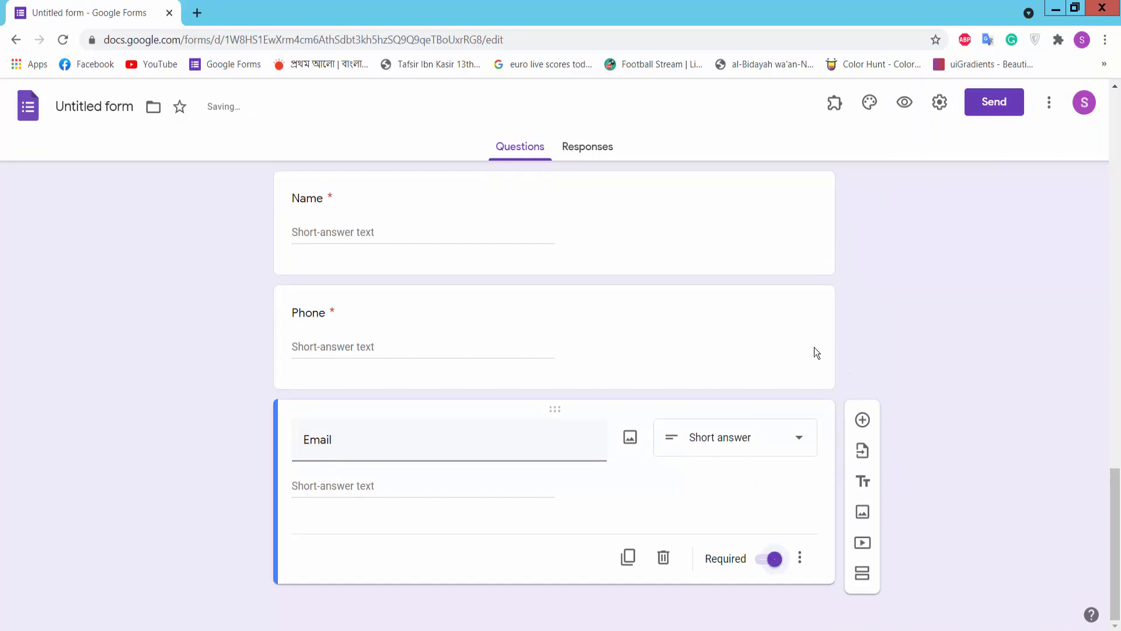
# Step: Preview the form, choose Camera as the preferred product and continue to the shipping and billing section
pyautogui.click(905, 105)
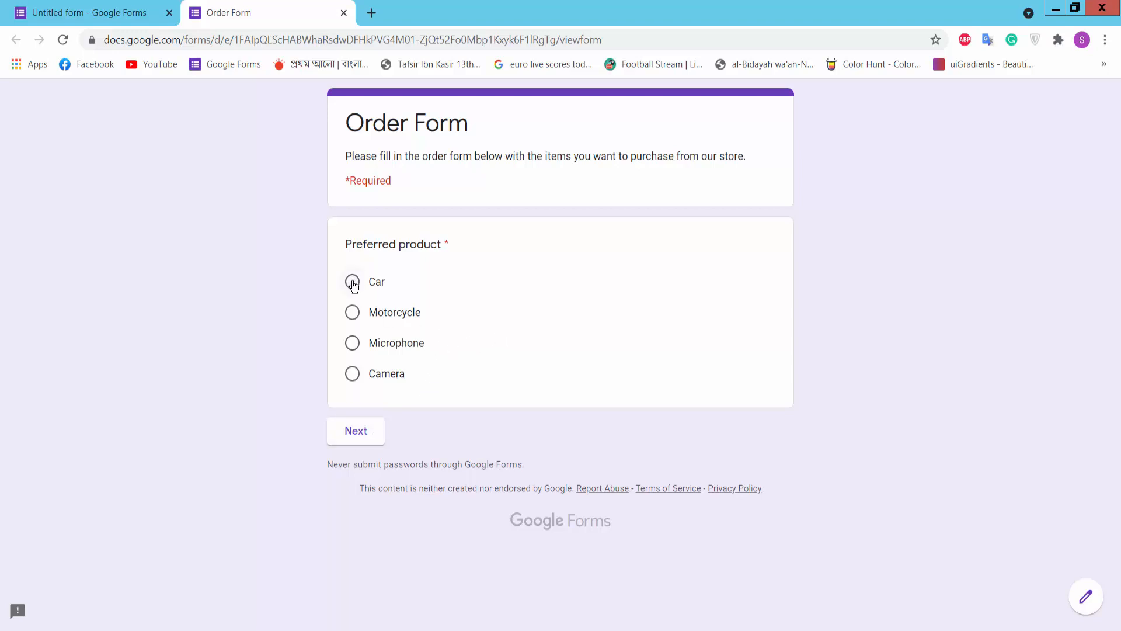
pyautogui.click(352, 374)
pyautogui.click(361, 435)
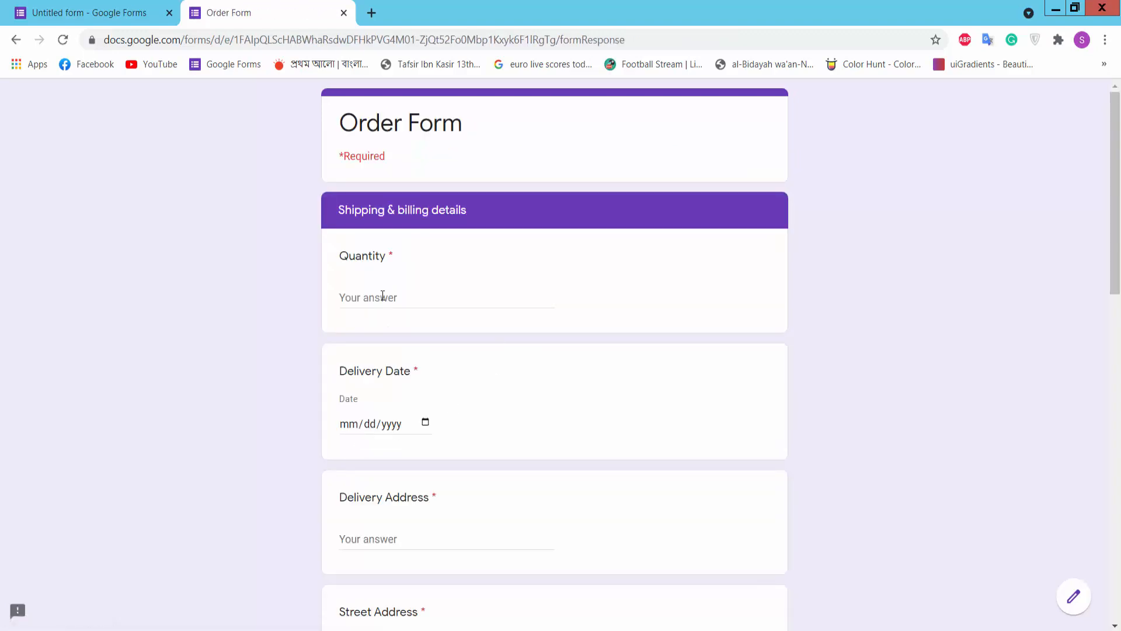
# Step: Answer Quantity with 41 and set the Delivery Date to 07/09/2021 in the previewed form
pyautogui.click(383, 295)
pyautogui.write('41')
pyautogui.scroll(-1, 534, 336)
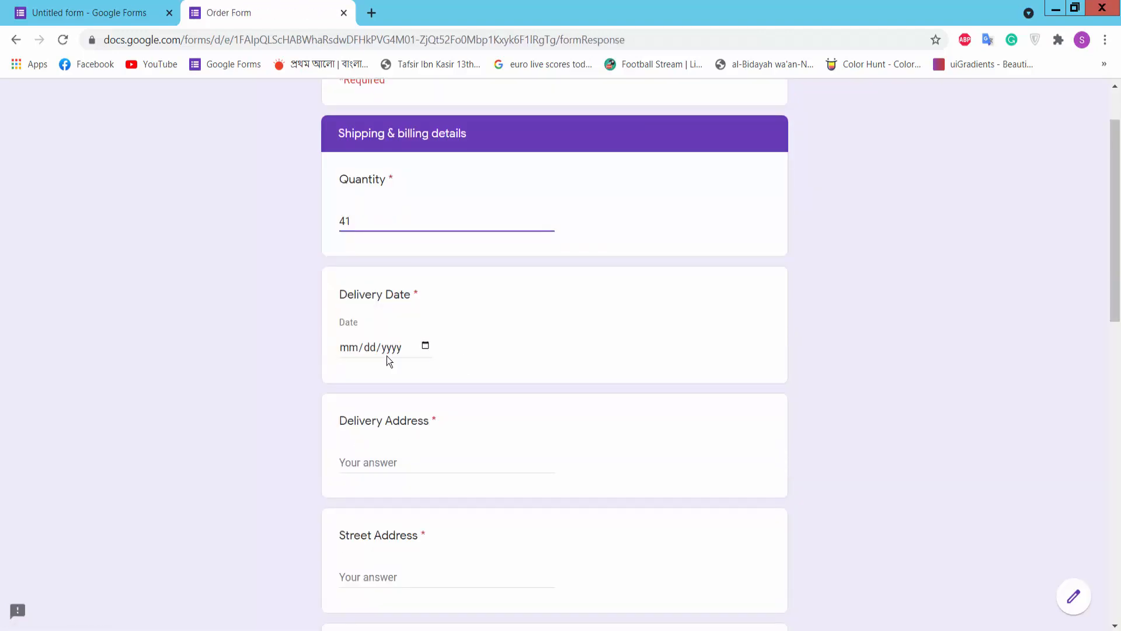
pyautogui.click(425, 346)
pyautogui.click(461, 445)
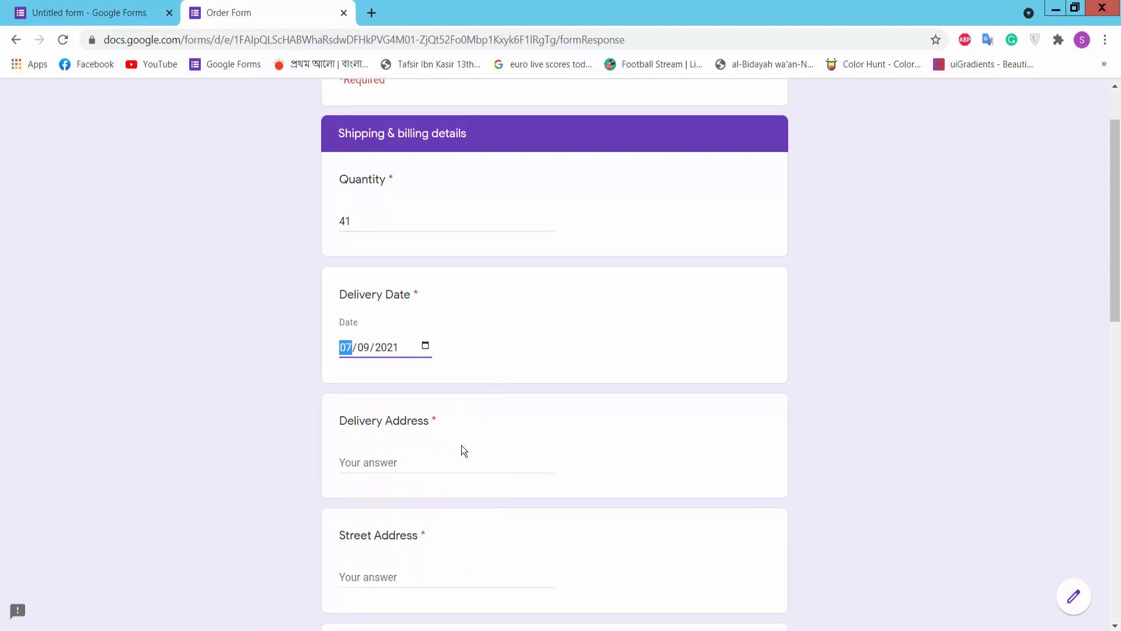
# Step: Fill in the Delivery Address and Street Address answers with short sample text
pyautogui.scroll(-2, 501, 394)
pyautogui.click(388, 313)
pyautogui.write('ty')
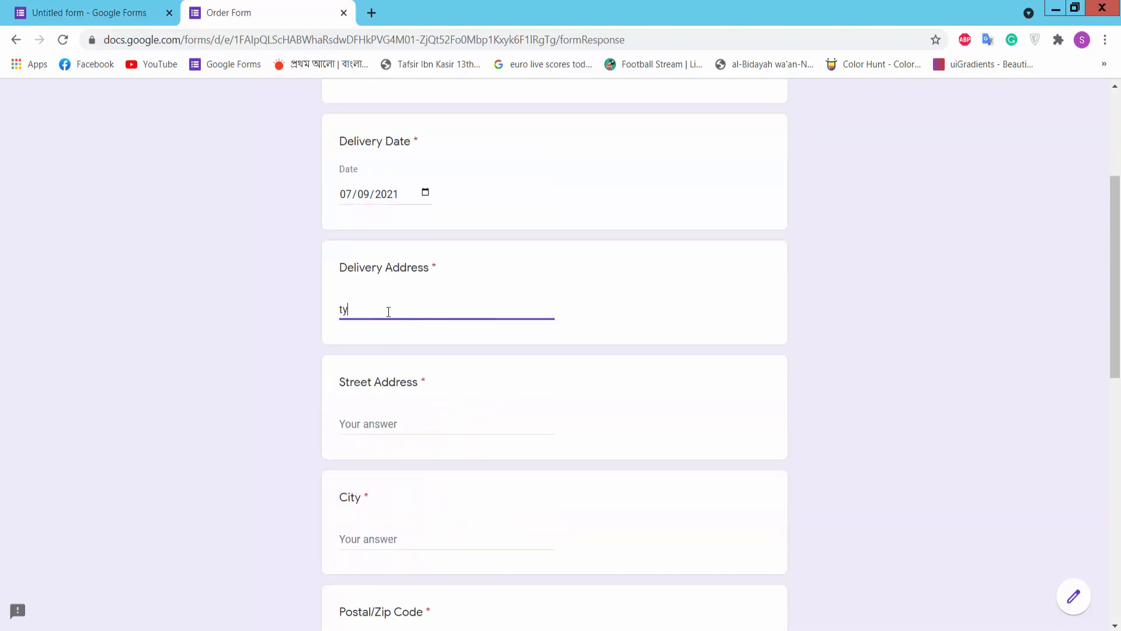
pyautogui.write('ujr')
pyautogui.click(409, 425)
pyautogui.write('srt')
# Step: Fill in the City, Postal/Zip Code and Country answers with short sample text
pyautogui.scroll(-2, 418, 414)
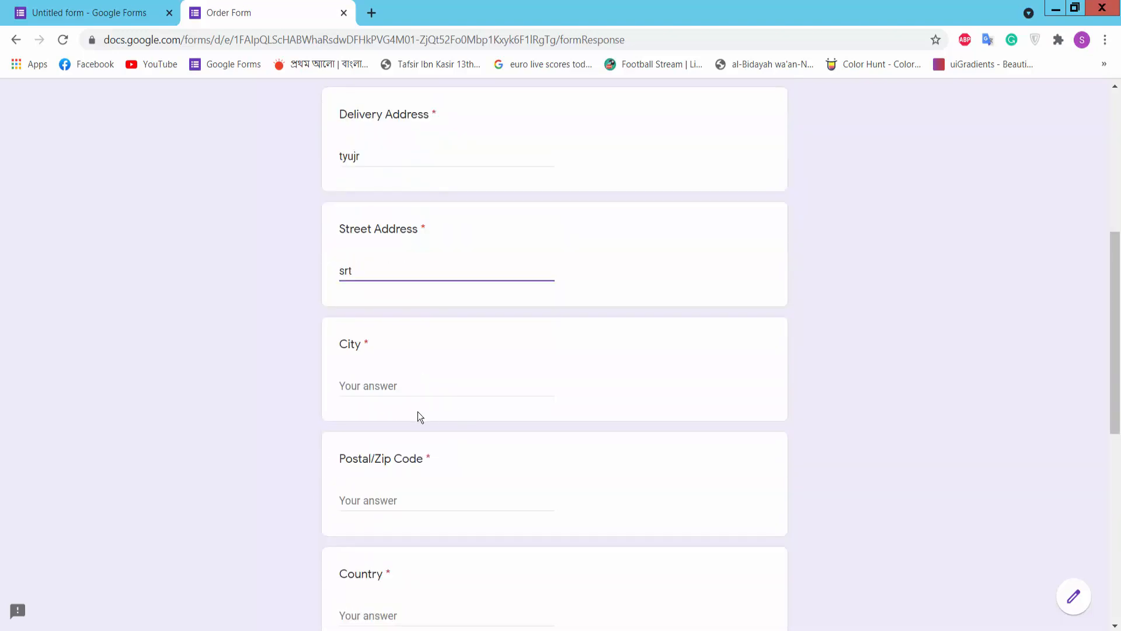
pyautogui.click(397, 385)
pyautogui.write('atet')
pyautogui.scroll(-2, 428, 395)
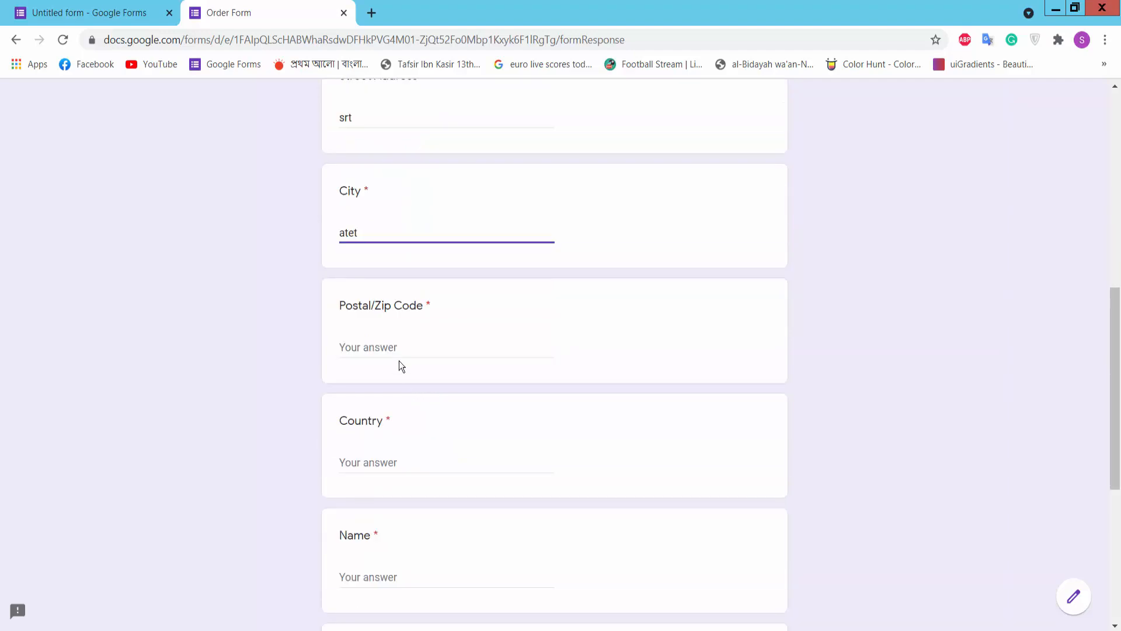
pyautogui.click(399, 343)
pyautogui.write('arqw')
pyautogui.click(388, 457)
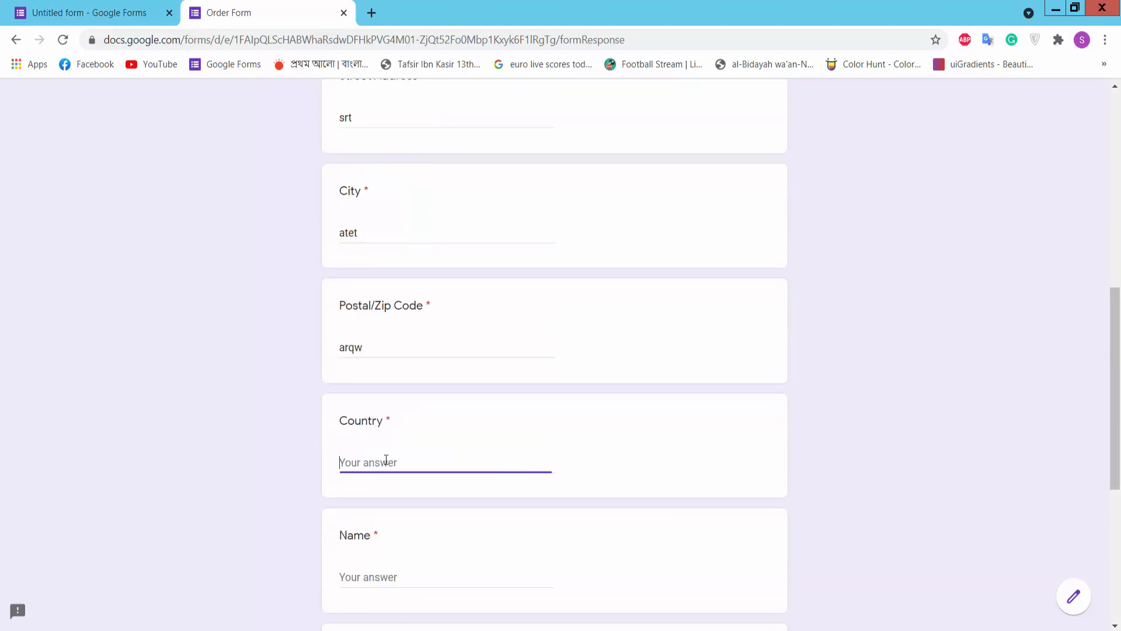
pyautogui.write('awe')
# Step: Fill in the Name, Phone and Email answers with sample text and submit the order form
pyautogui.scroll(-2, 444, 441)
pyautogui.click(377, 425)
pyautogui.write('e')
pyautogui.press('Tab')
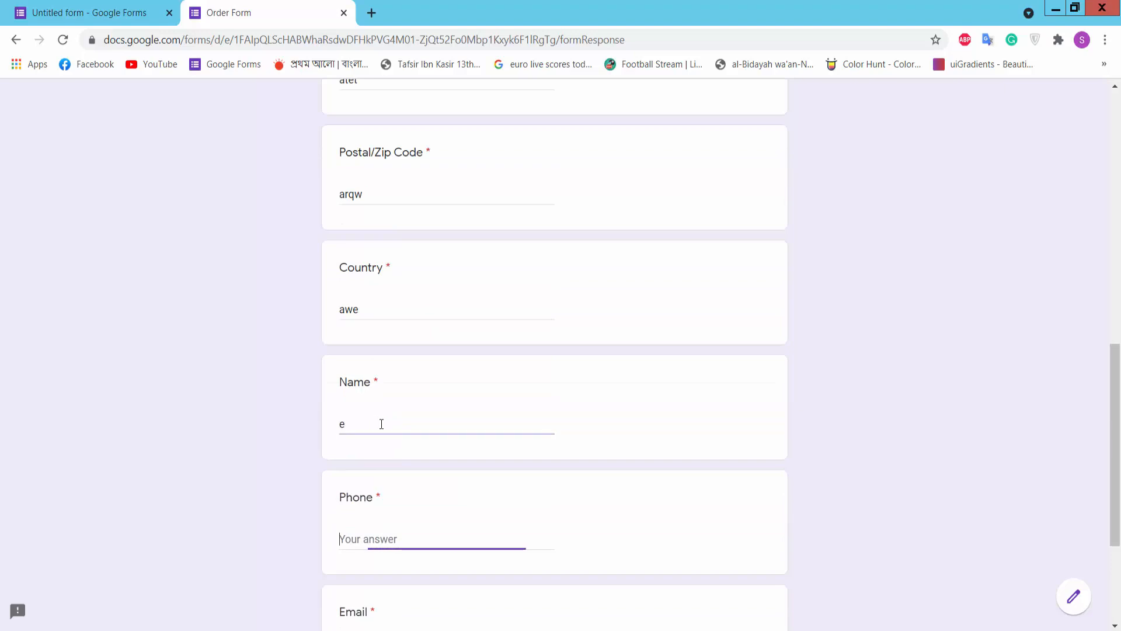
pyautogui.write('q2w')
pyautogui.scroll(-3, 432, 436)
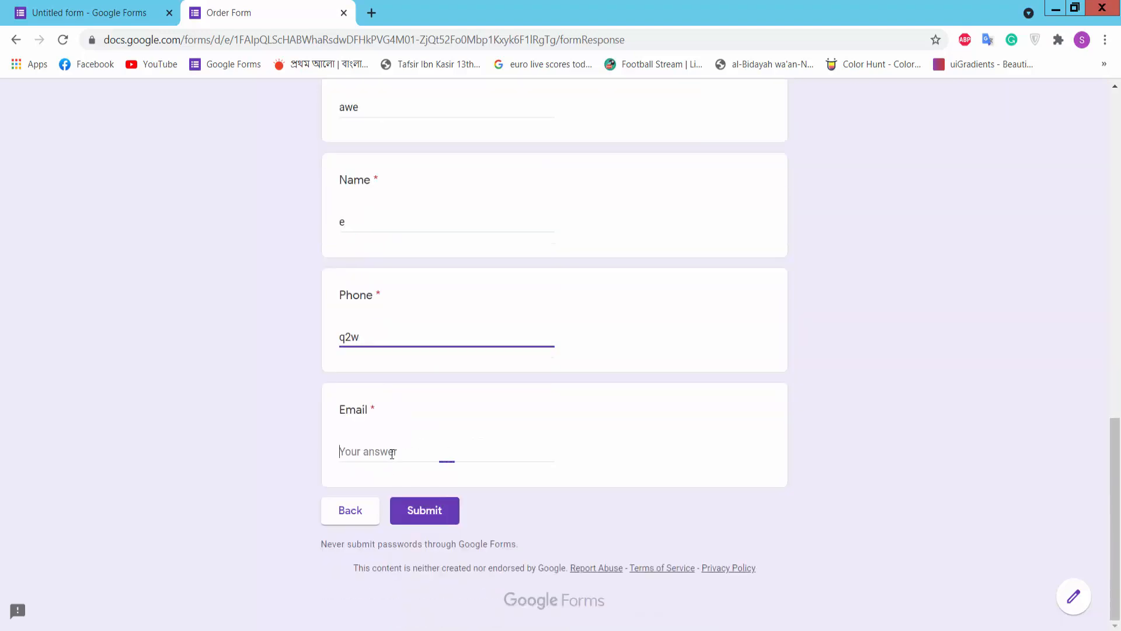
pyautogui.write('AS')
pyautogui.click(437, 511)
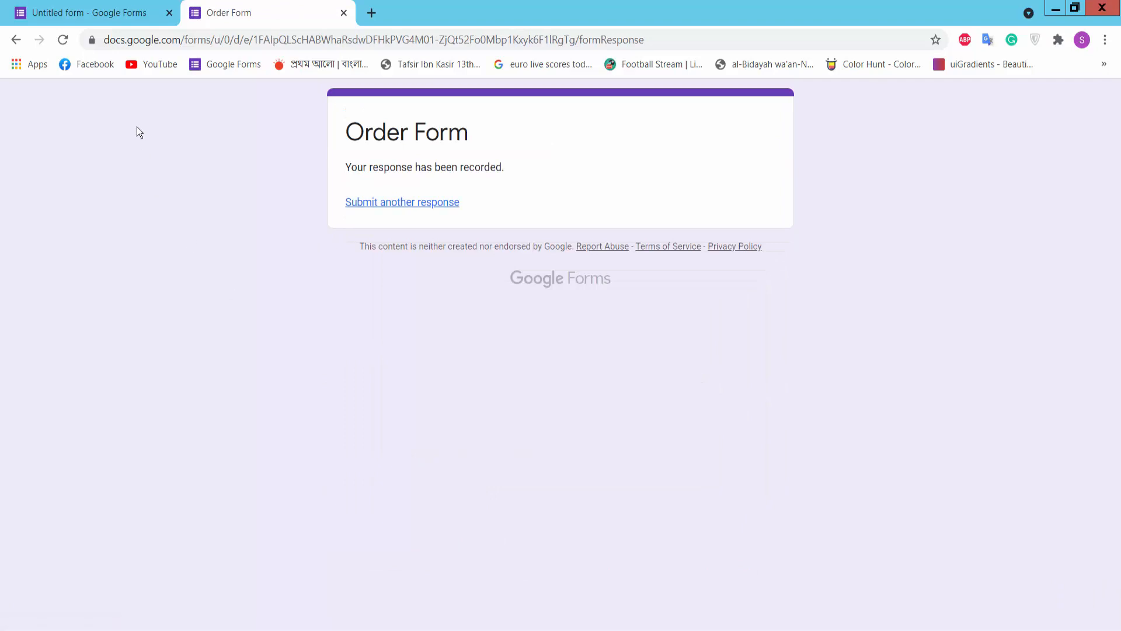
# Step: Return to the form editor and review the summary of the submitted response
pyautogui.click(127, 17)
pyautogui.scroll(5, 616, 316)
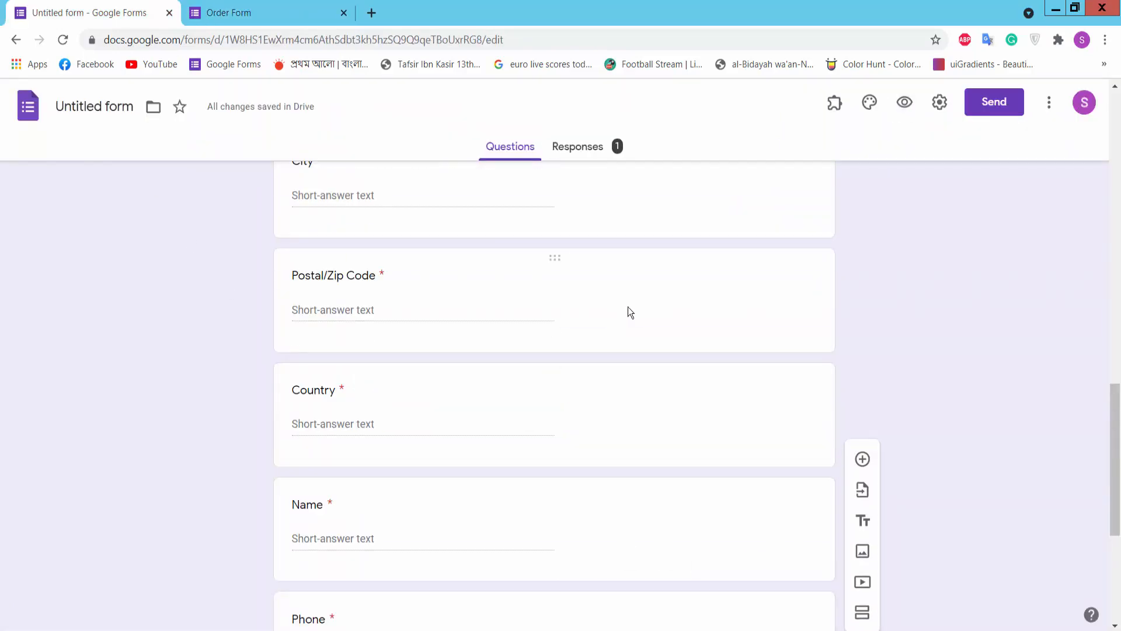
pyautogui.click(587, 154)
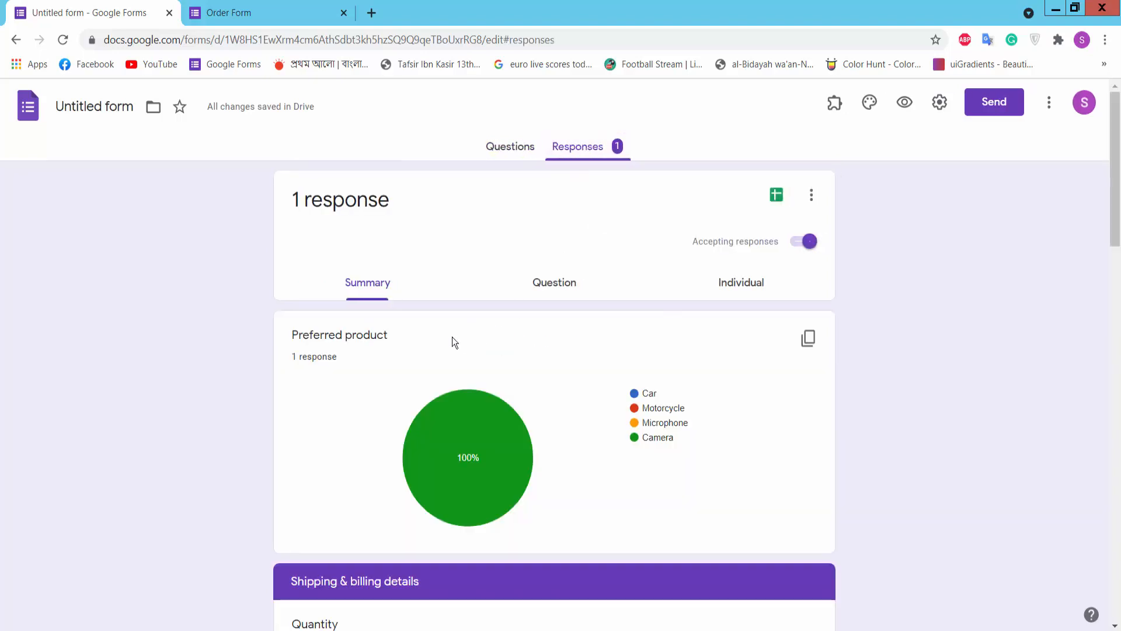
pyautogui.scroll(-9, 448, 335)
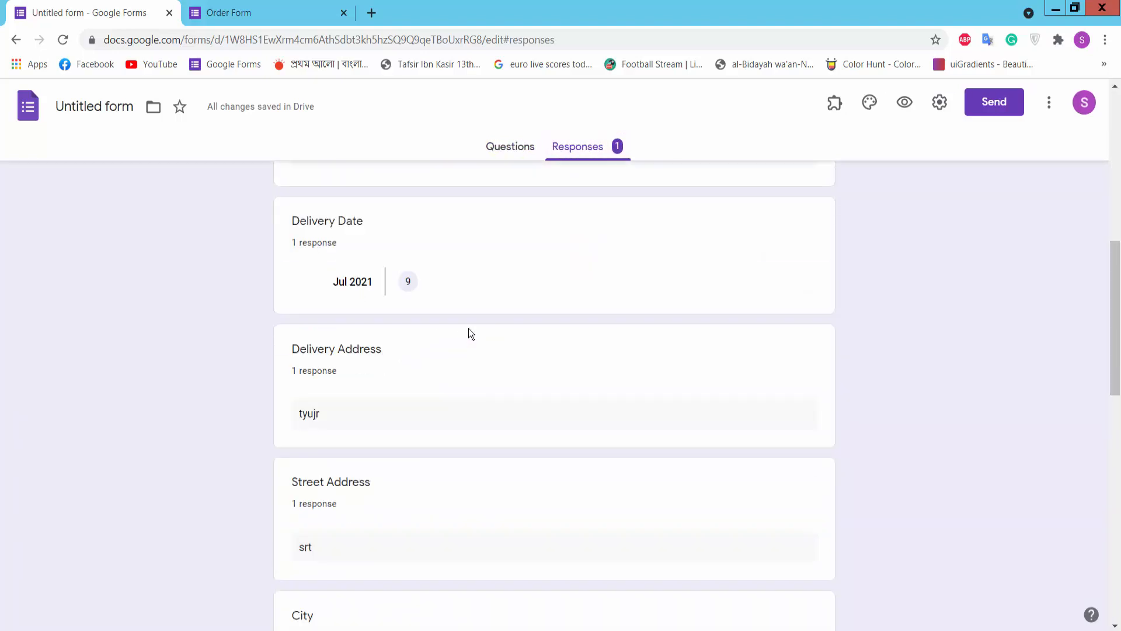
# Step: Look through the remaining answers in the response summary, and return to the form's questions to review them at 75% zoom
pyautogui.scroll(-10, 468, 328)
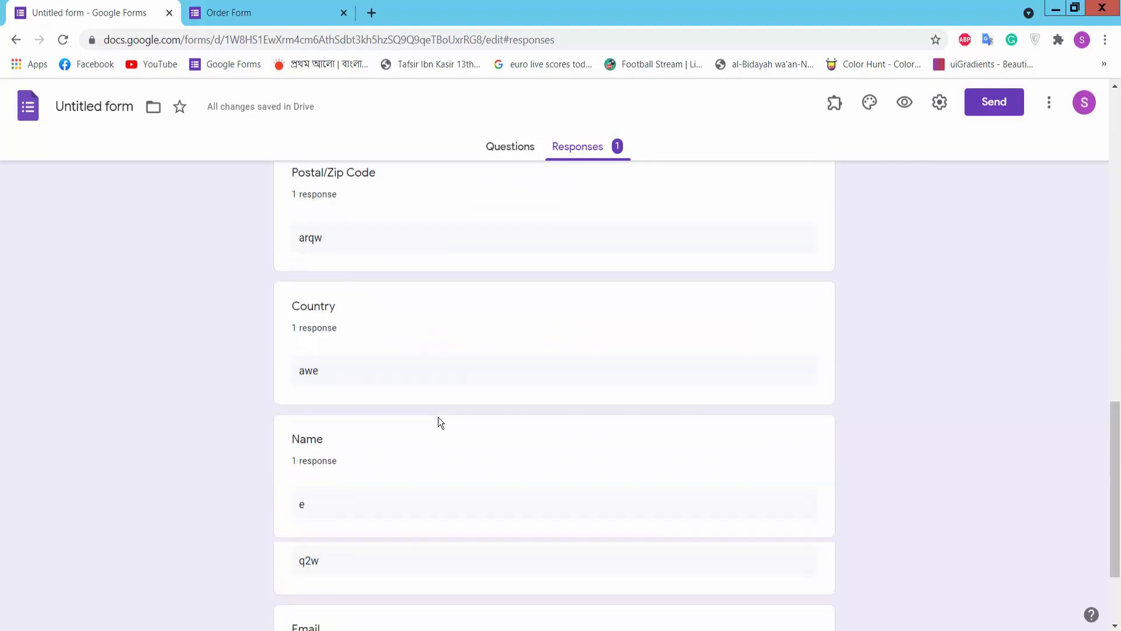
pyautogui.scroll(13, 435, 408)
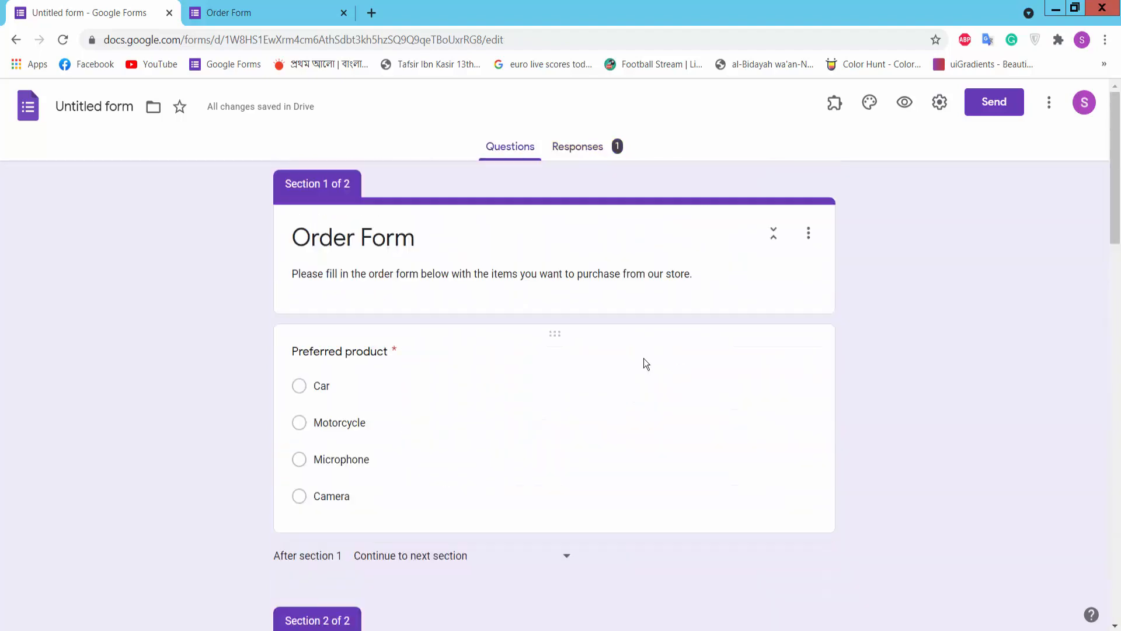
pyautogui.hotkey('ctrl', '-')
pyautogui.hotkey('ctrl', '-')
pyautogui.hotkey('ctrl', '-')
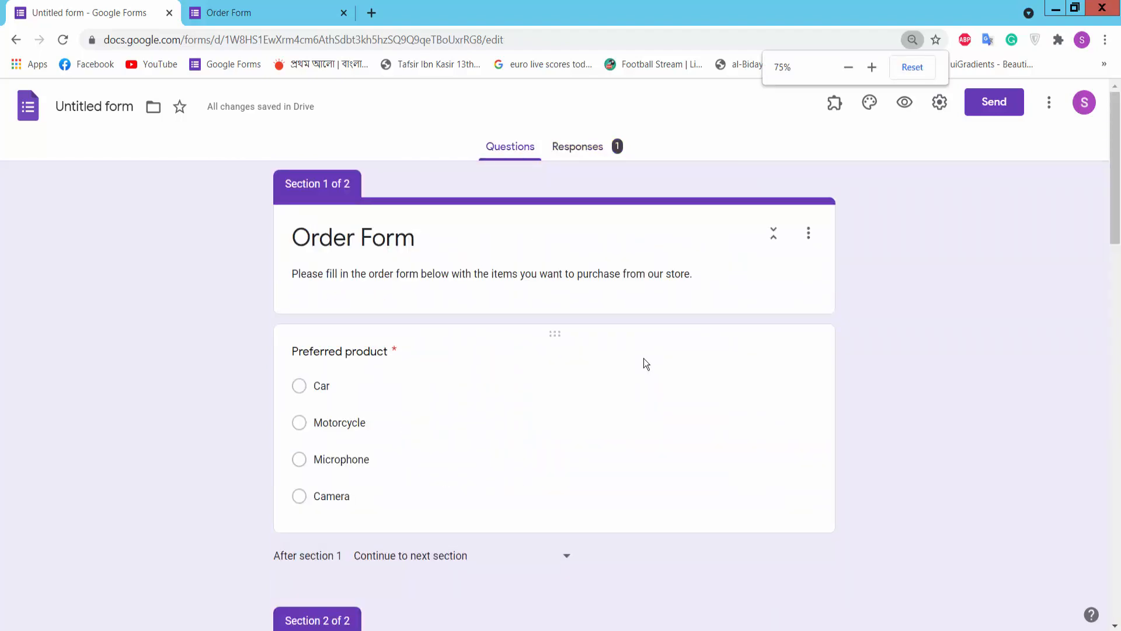
pyautogui.scroll(-5, 644, 358)
pyautogui.scroll(5, 643, 358)
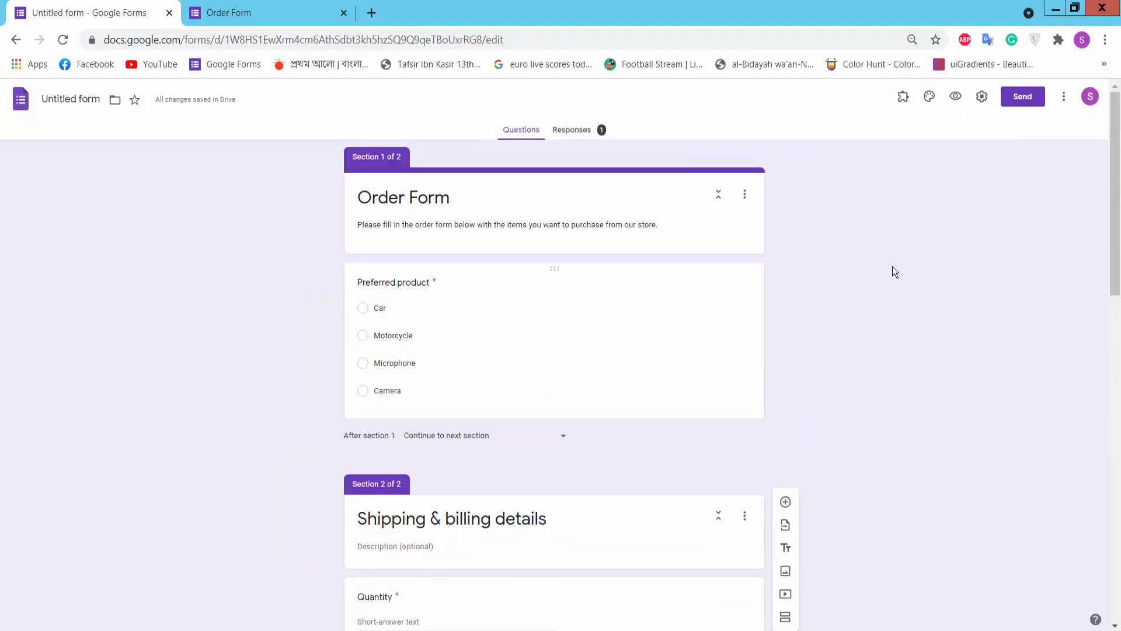
# Step: Get the order form's share link with the Shorten URL option enabled and copy it
pyautogui.click(1023, 96)
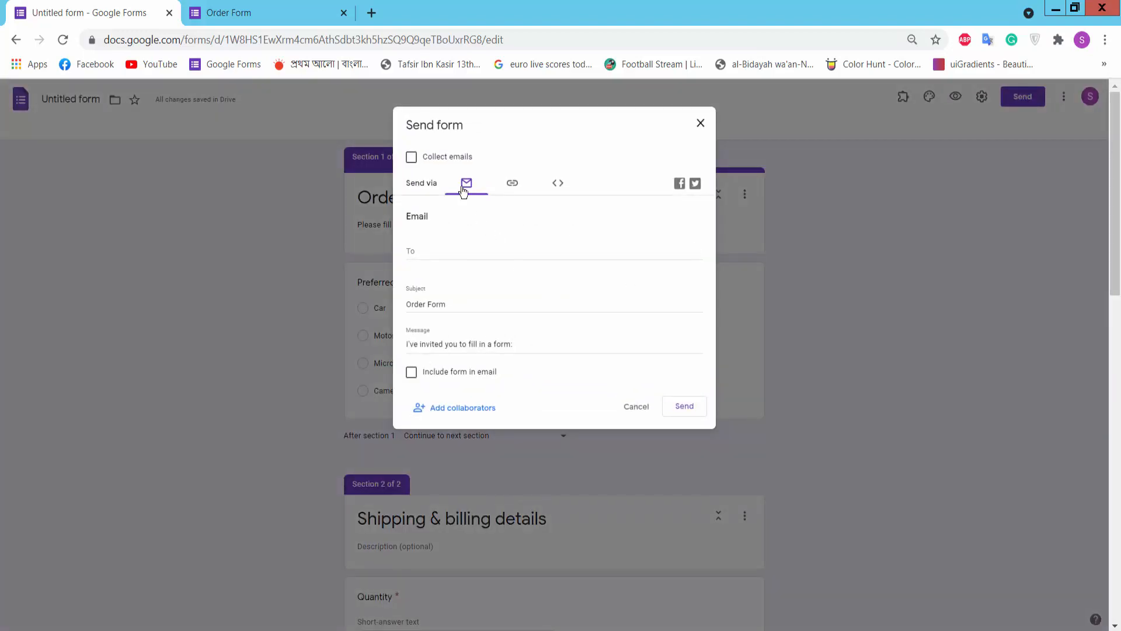
pyautogui.click(514, 184)
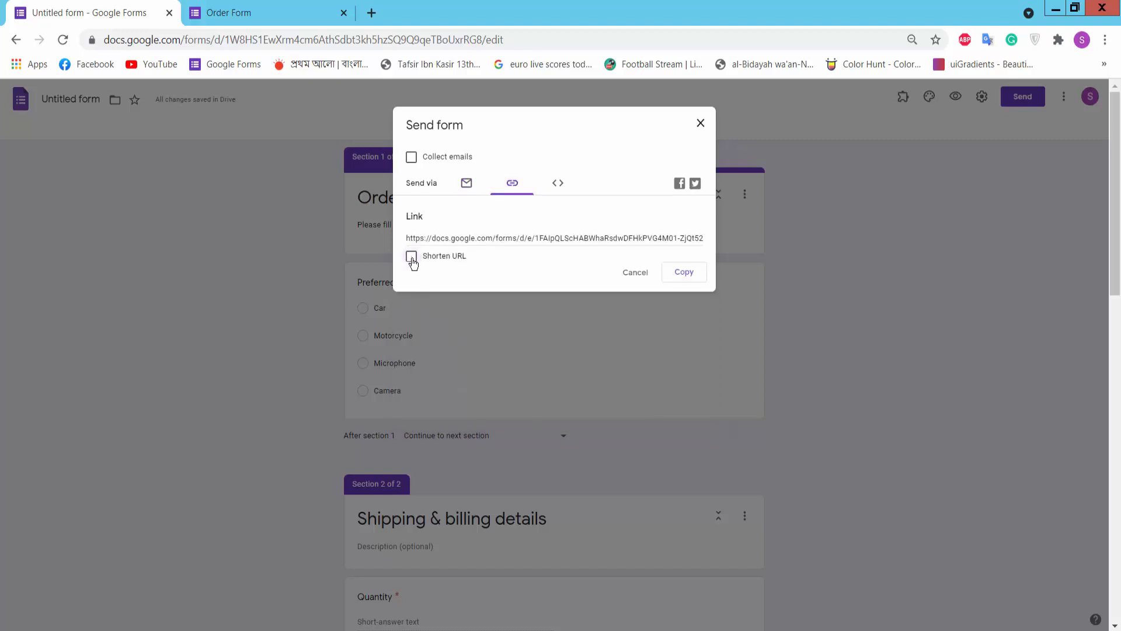
pyautogui.click(411, 257)
pyautogui.click(684, 272)
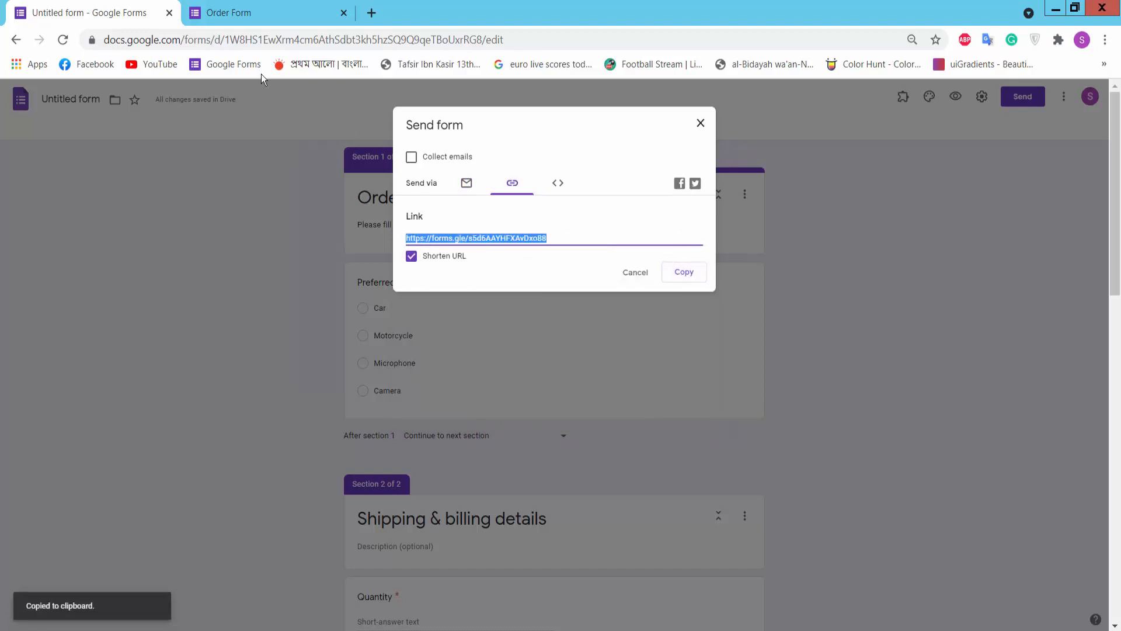
# Step: Open the copied short link to the order form in a new browser tab
pyautogui.click(371, 13)
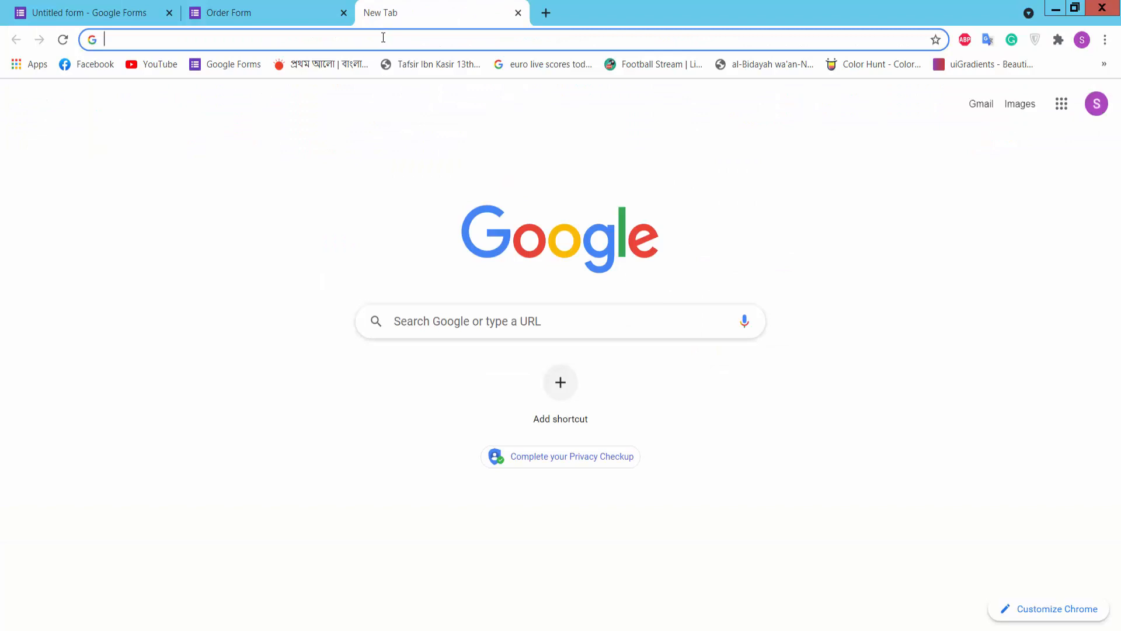
pyautogui.hotkey('ctrl', 'v')
pyautogui.press('Return')
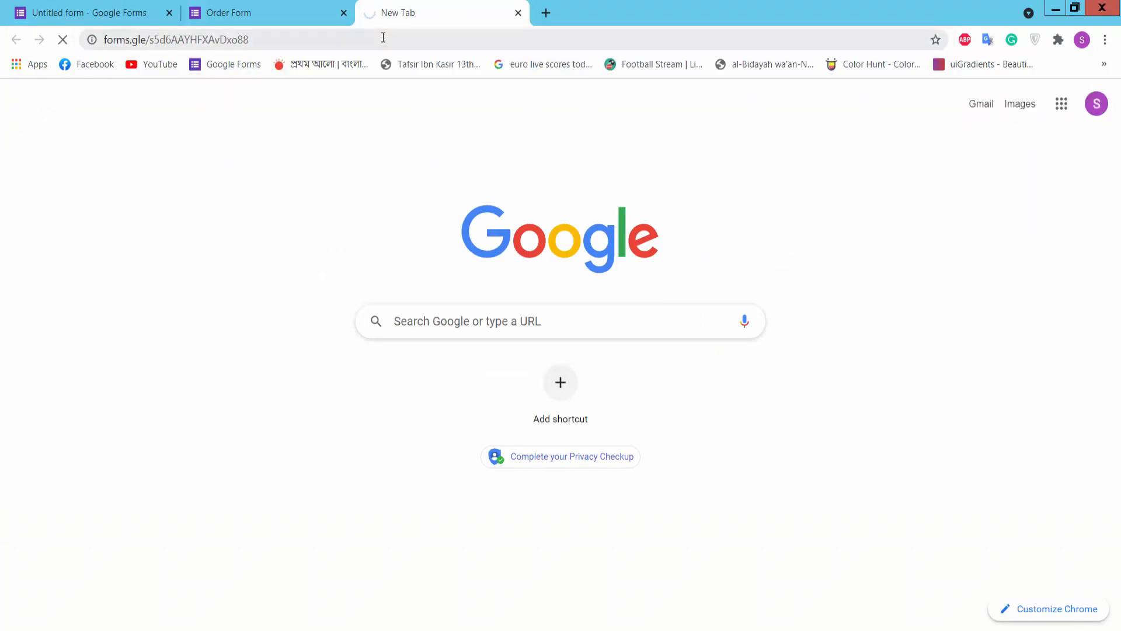